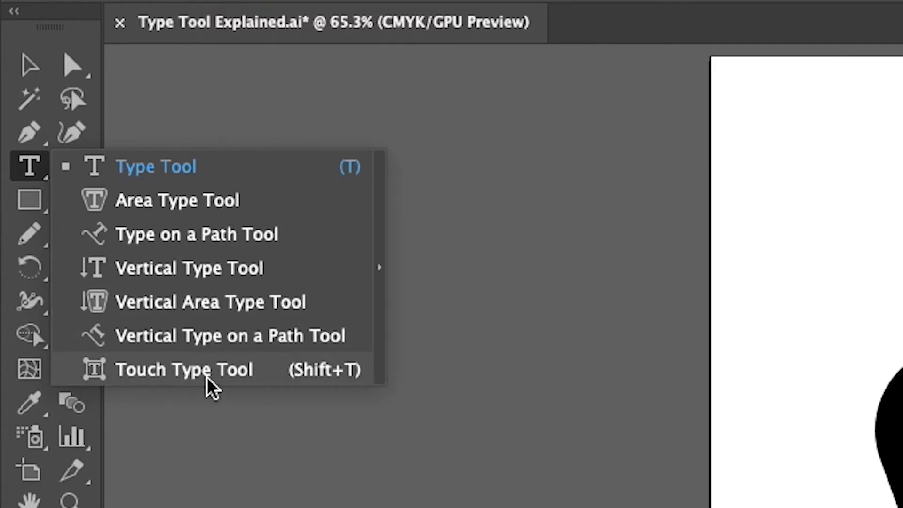
Step: Choose the Type Tool (T) from the type tools flyout in the toolbar
left_click(141, 169)
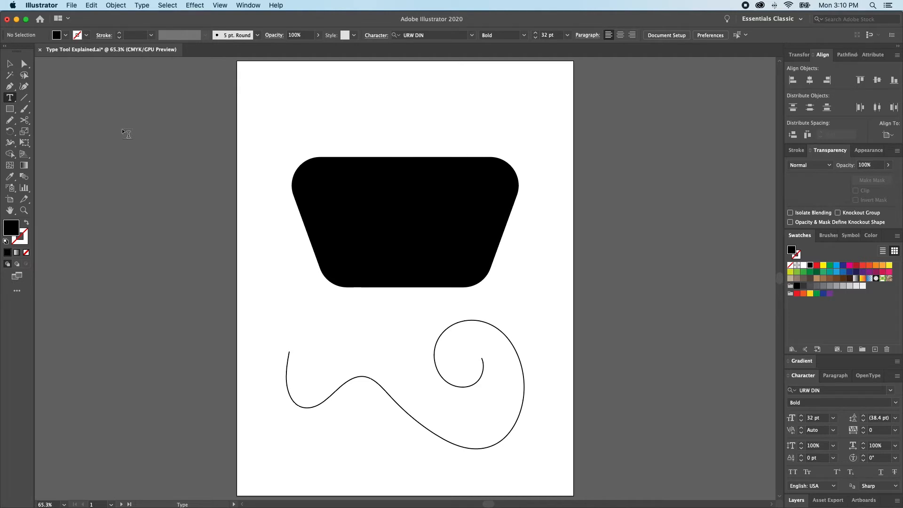
Step: Add bold 'Your text here!' point text above the trapezoid and scale it to about 39.7 pt
left_click(324, 109)
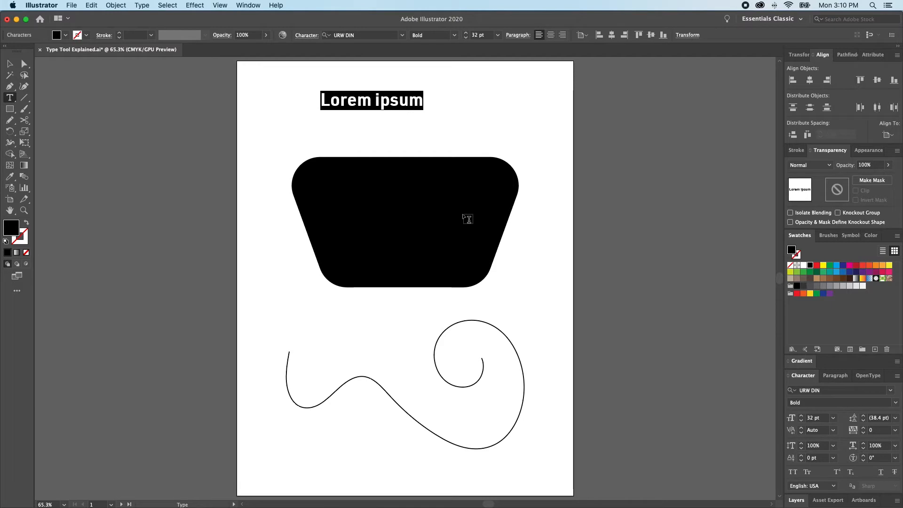
left_click(404, 103, "super")
key("b")
left_click(403, 103)
left_click(413, 100)
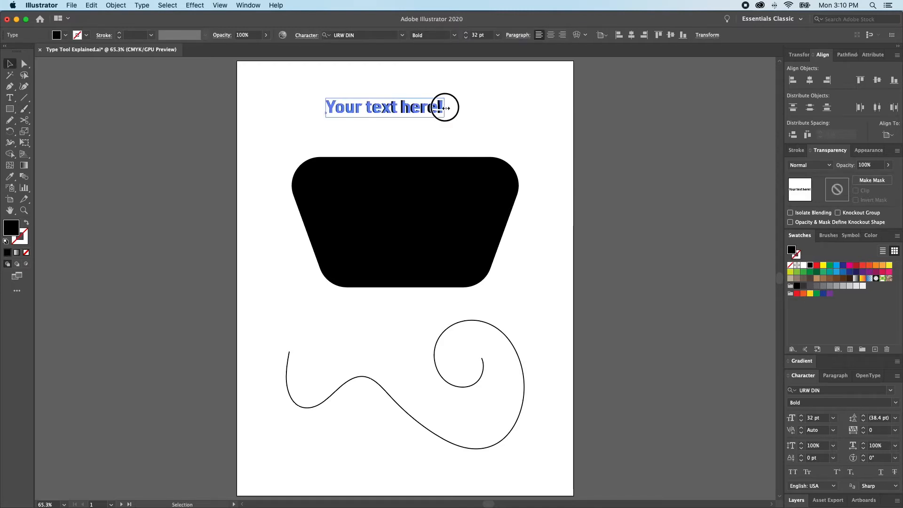
left_click_drag(445, 108, 469, 108)
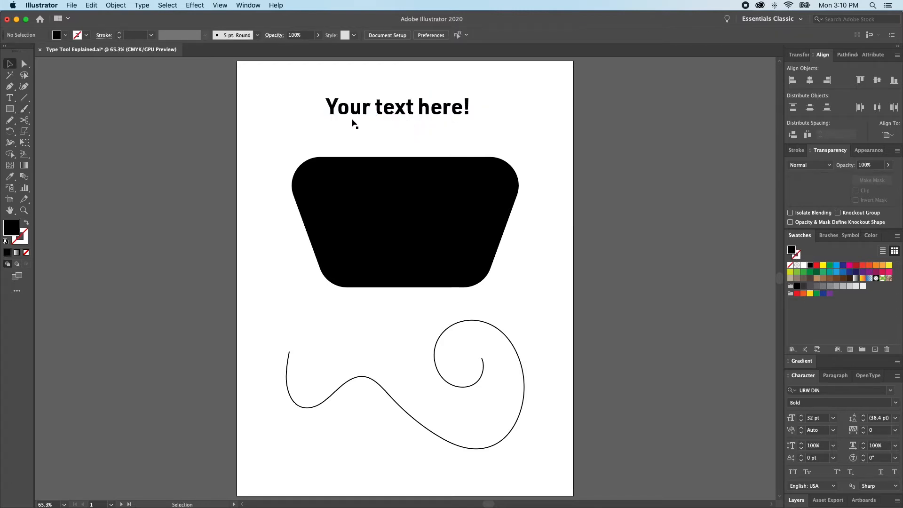
left_click(440, 116)
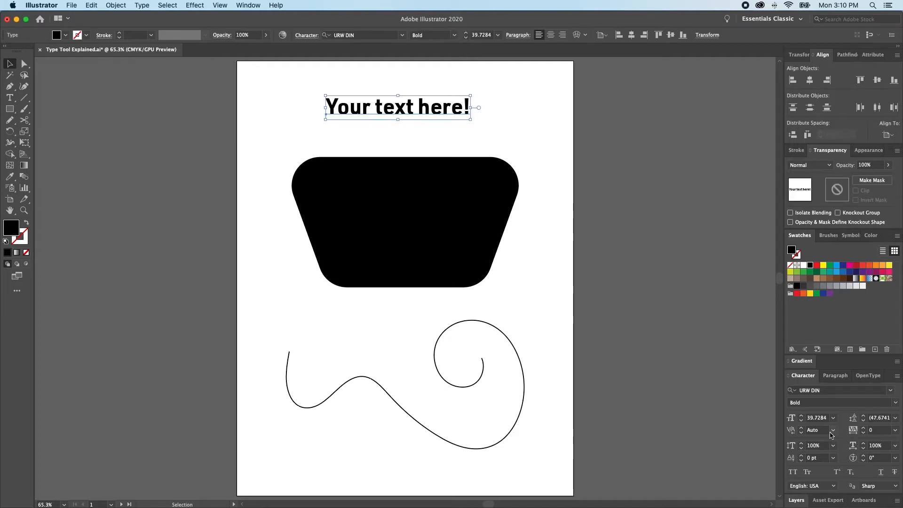
Step: Round the 'Your text here!' headline's font size up to 40 pt in the Character panel
left_click(801, 416)
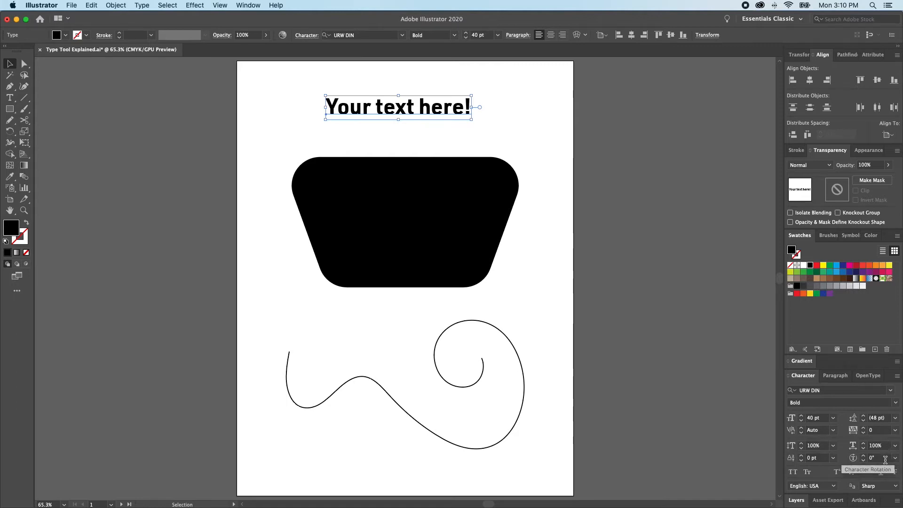
left_click(833, 430)
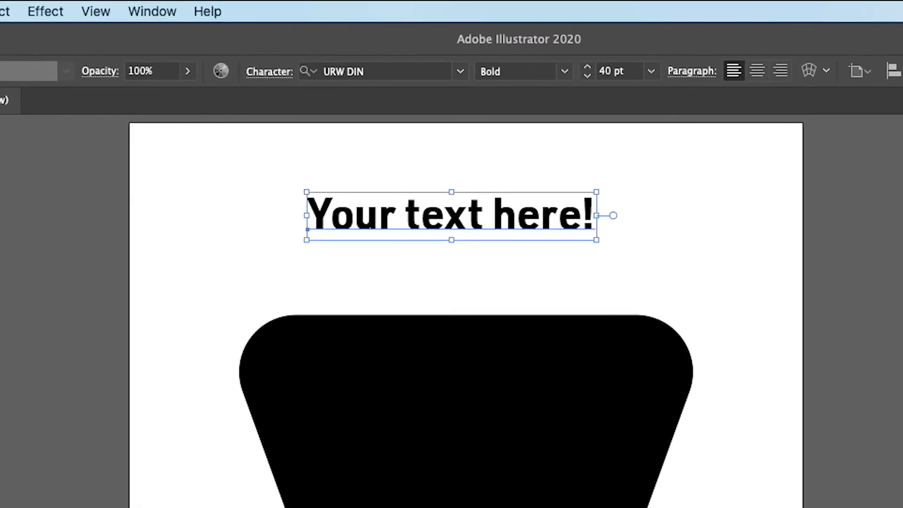
key("t")
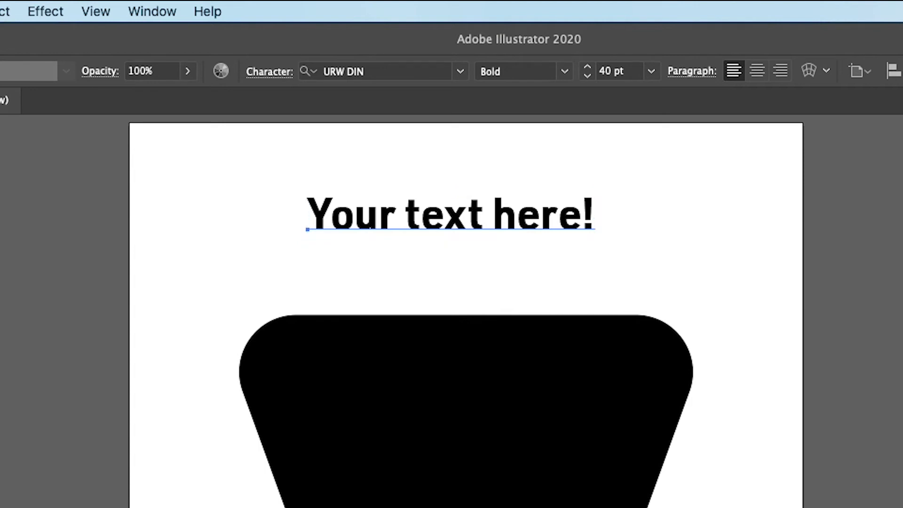
key("v")
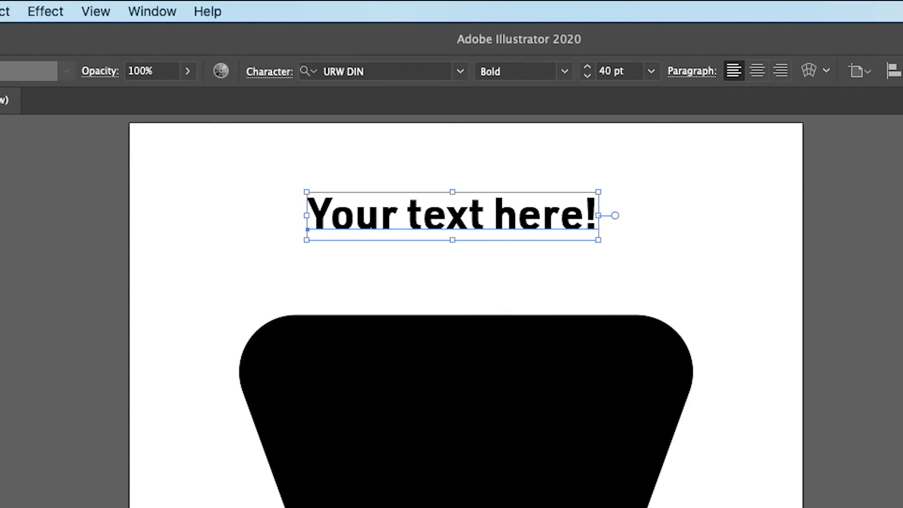
key("t")
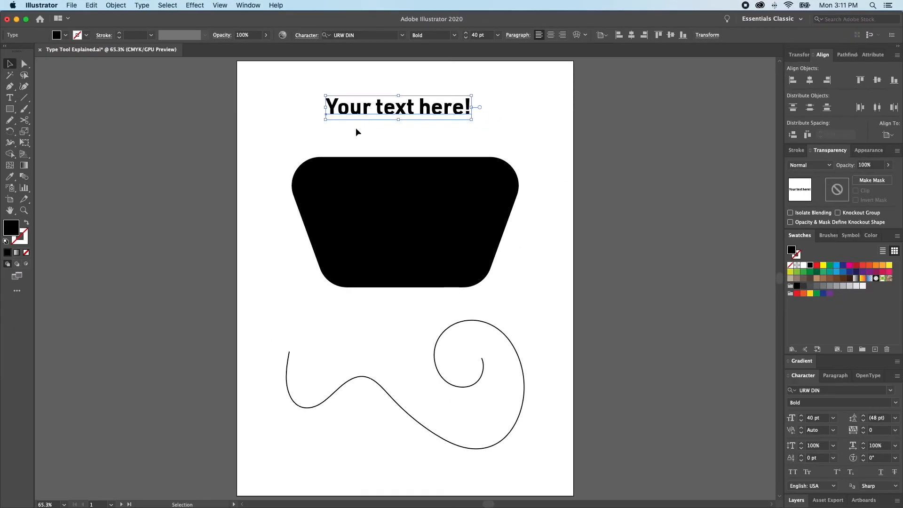
Step: Zoom in and adjust the kerning between 'Y' and 'o' with Option+Arrow keys
key("t")
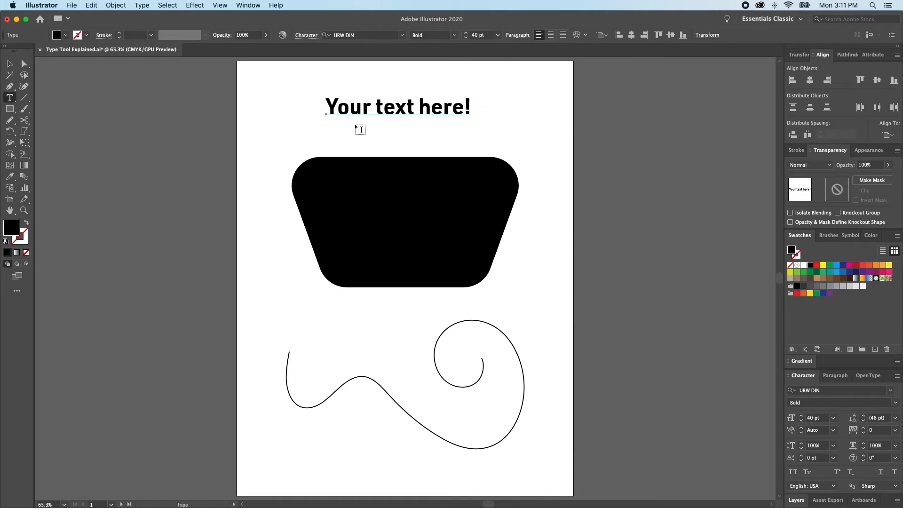
left_click(350, 108)
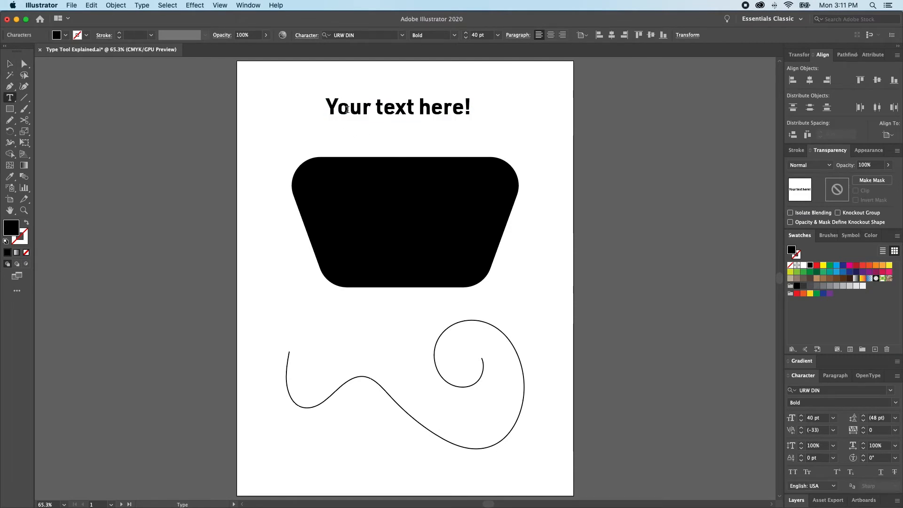
key("Left")
key("super+space")
left_click_drag(334, 88, 523, 233)
left_click(369, 186)
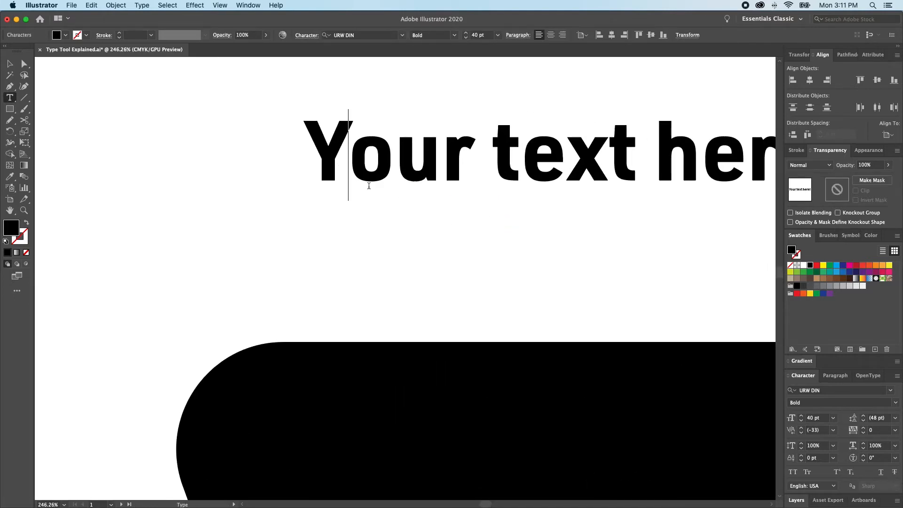
key("alt")
key("alt+Left")
key("alt+Left")
key("alt+Left")
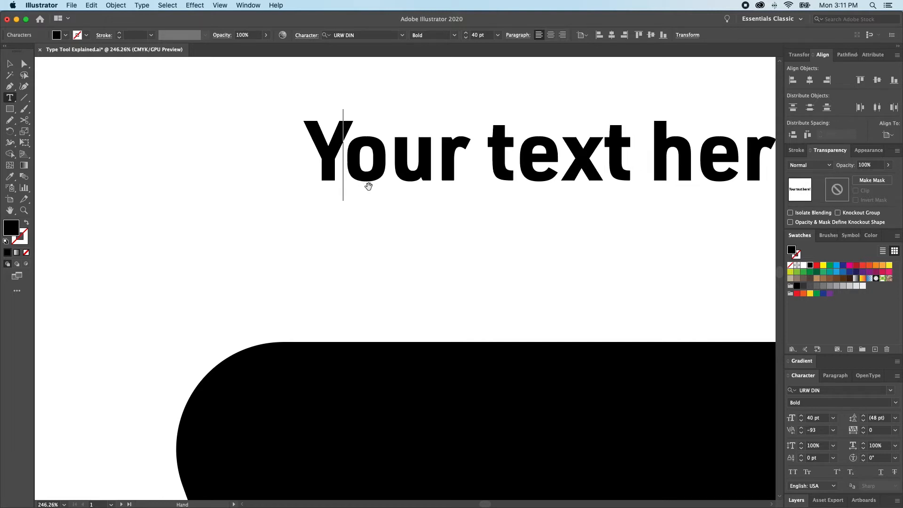
key("alt+Left")
key("alt+Left")
key("alt+Left")
key("alt+Left")
key("alt+Right")
key("alt+Right")
key("alt+Right")
key("alt+Right")
key("alt+Right")
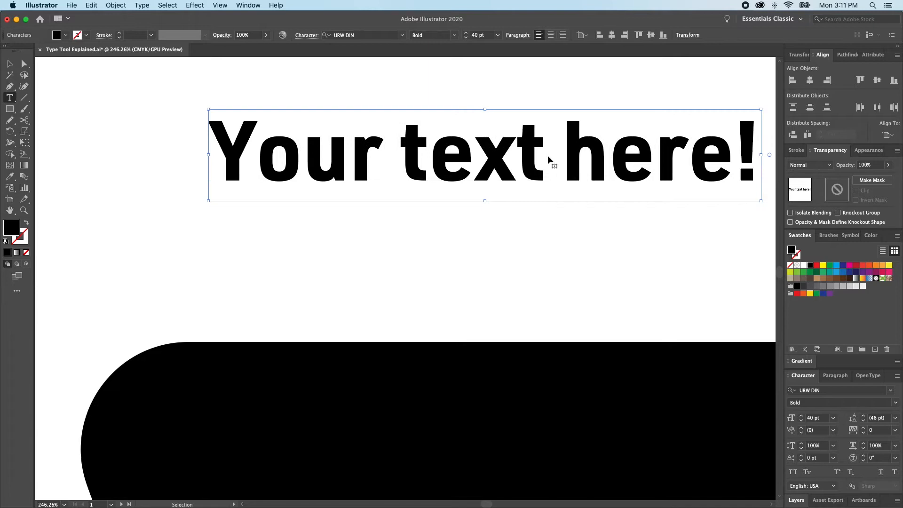
Step: Adjust the whole headline's tracking, trying -20 and 60, then fit the artboard and deselect
left_click(546, 157, "super")
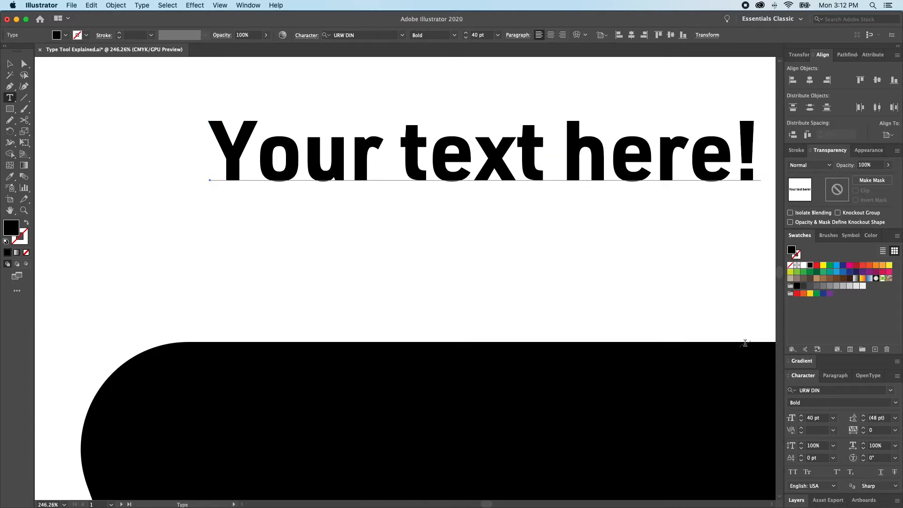
key("alt+Left")
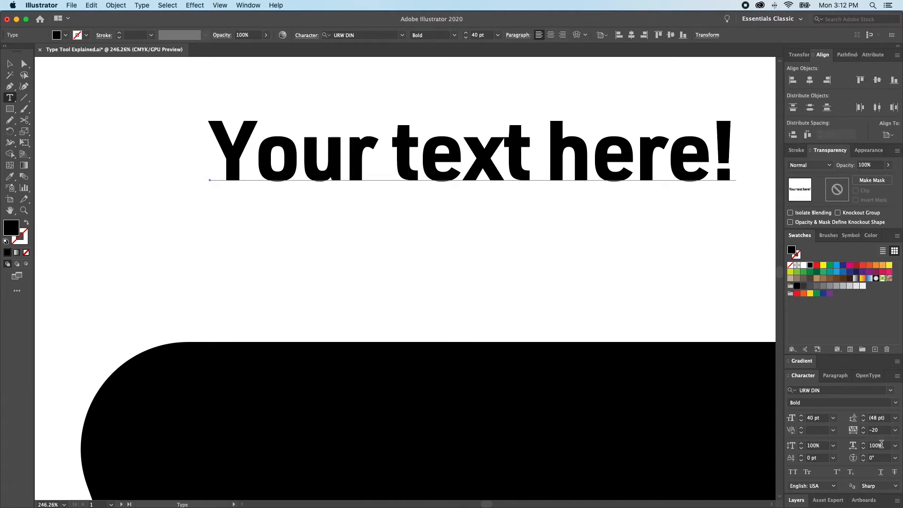
key("alt+Right")
key("alt+Right")
key("alt+Right")
key("alt+Right")
key("alt+Left")
key("alt+Left")
key("alt+Left")
key("Escape")
key("super+0")
left_click(676, 395)
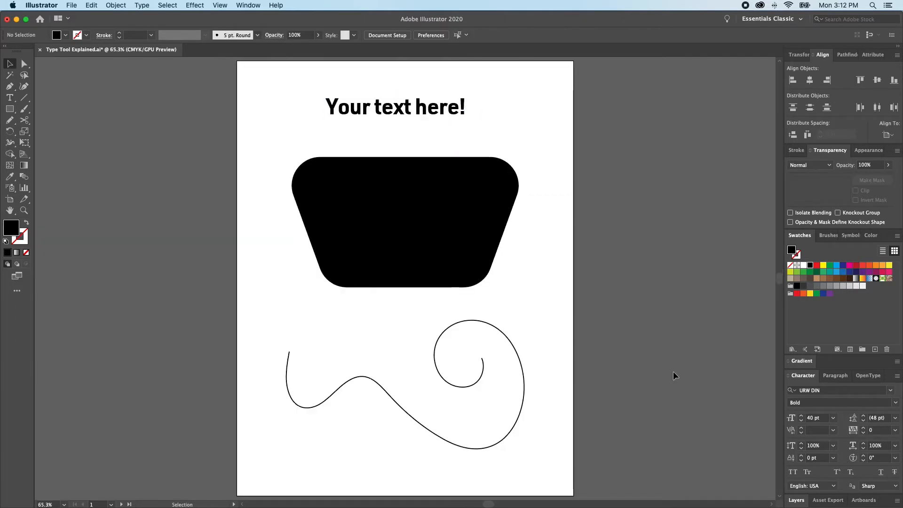
left_click(437, 104)
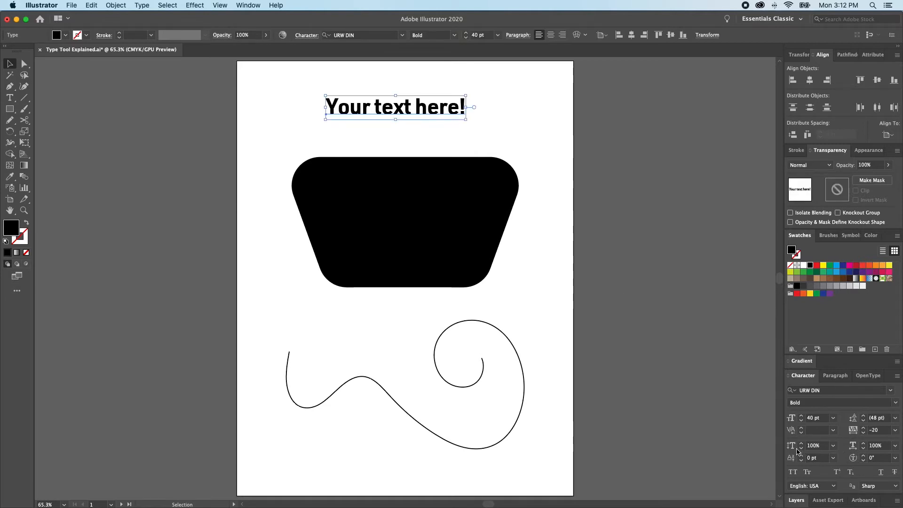
left_click(833, 447)
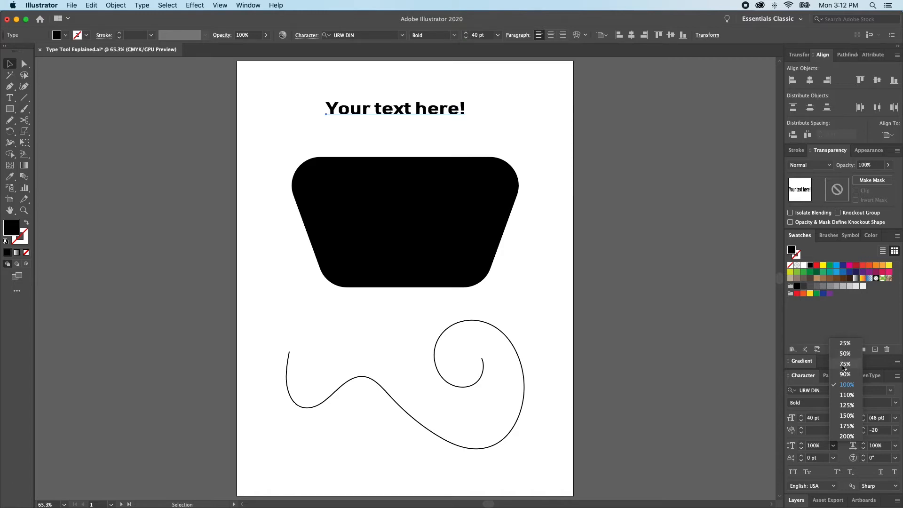
left_click(848, 456)
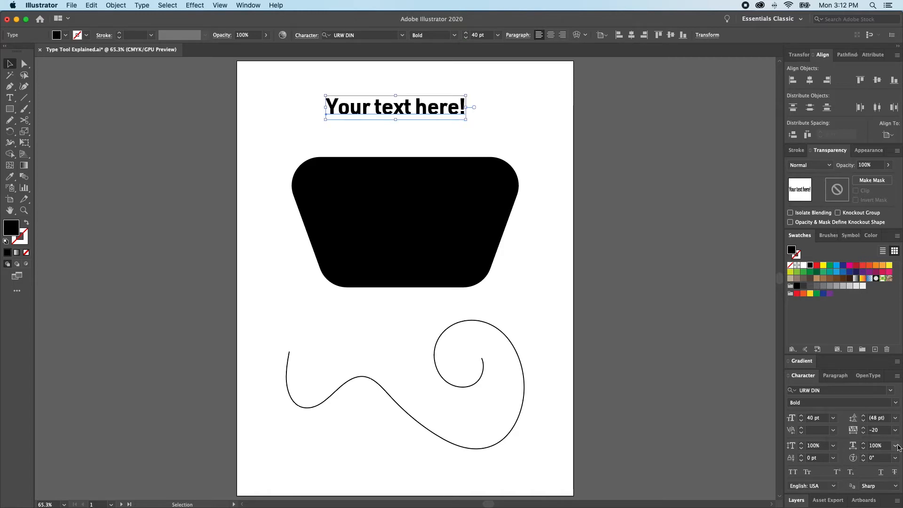
left_click(897, 446)
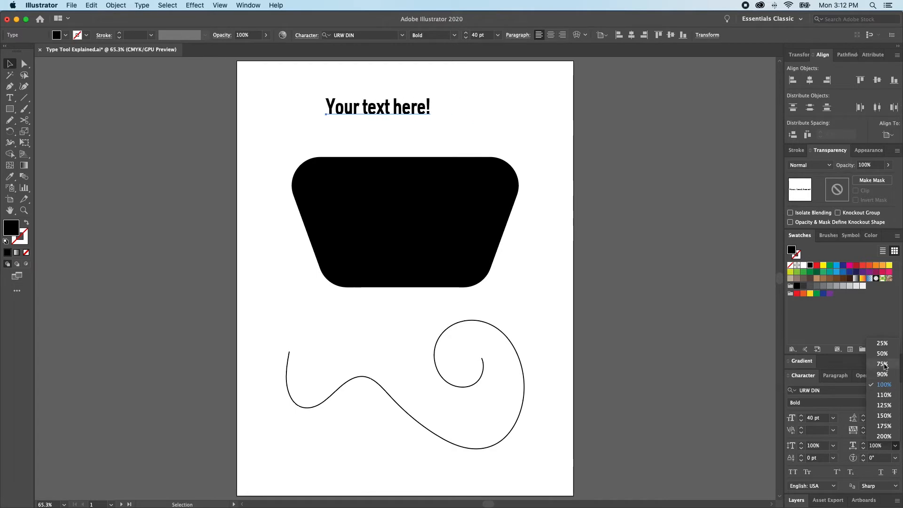
left_click(845, 454)
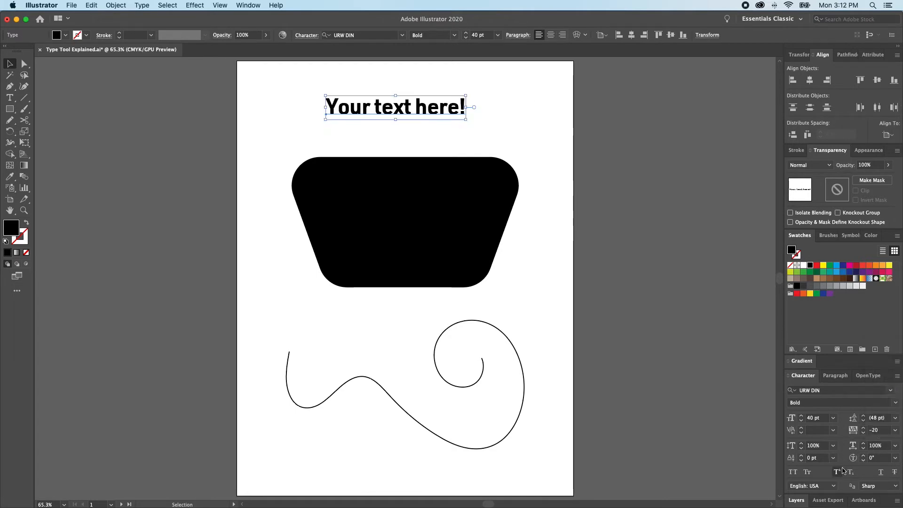
left_click(802, 463)
left_click(803, 463)
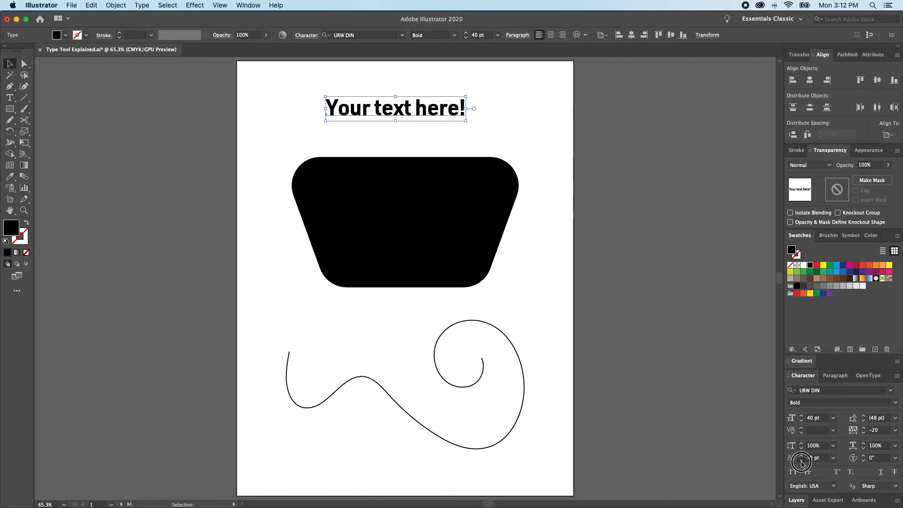
left_click(803, 463)
left_click(802, 463)
left_click(802, 463)
left_click(802, 463)
left_click(802, 463)
left_click(802, 464)
left_click(802, 464)
left_click(802, 463)
left_click(802, 463)
left_click(802, 463)
left_click(802, 463)
left_click(801, 456)
left_click(802, 456)
left_click(801, 455)
left_click(801, 456)
left_click(801, 456)
left_click(802, 456)
left_click(802, 456)
left_click(802, 456)
left_click(801, 456)
left_click(802, 456)
left_click(801, 455)
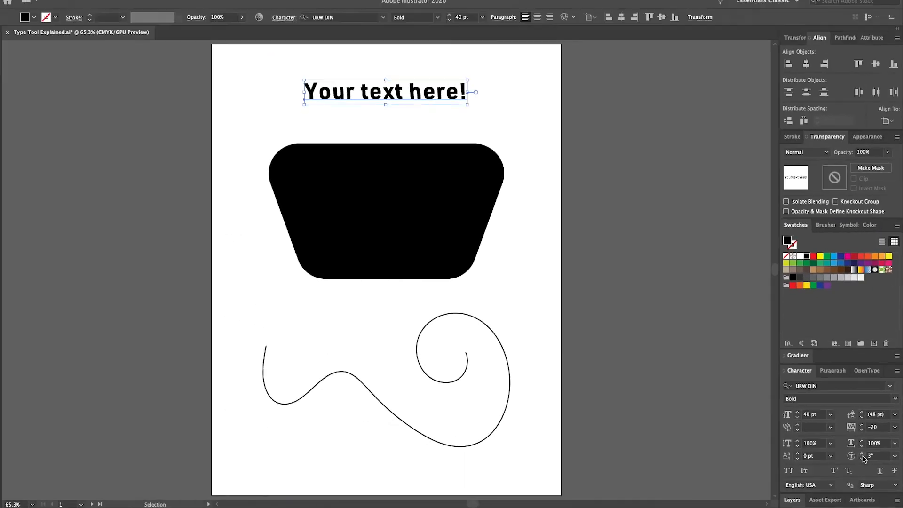
left_click(824, 406)
left_click(864, 456)
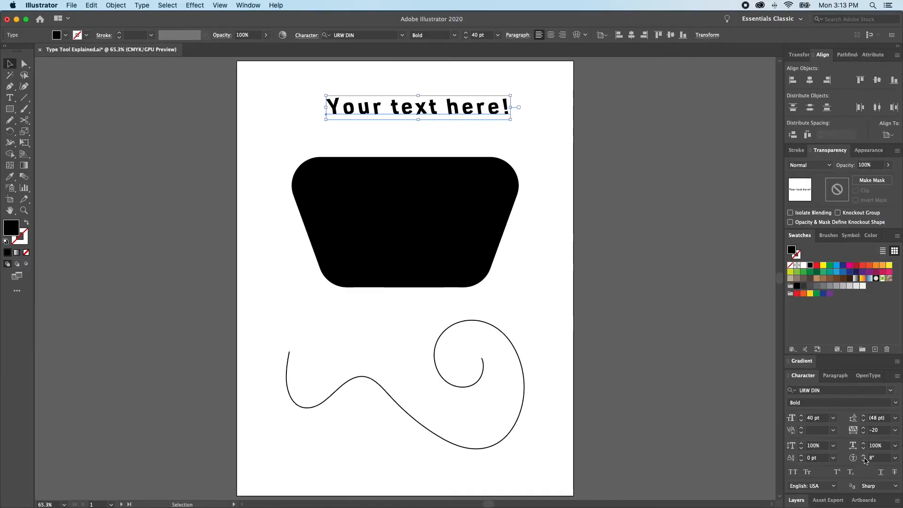
left_click(864, 456)
left_click(864, 456)
left_click(864, 456)
left_click(865, 456)
left_click(864, 456)
left_click(864, 456)
left_click(864, 456)
left_click(864, 456)
left_click(864, 456)
left_click(864, 456)
left_click(864, 456)
left_click(864, 456)
left_click(864, 457)
left_click(872, 458)
double_click(873, 459)
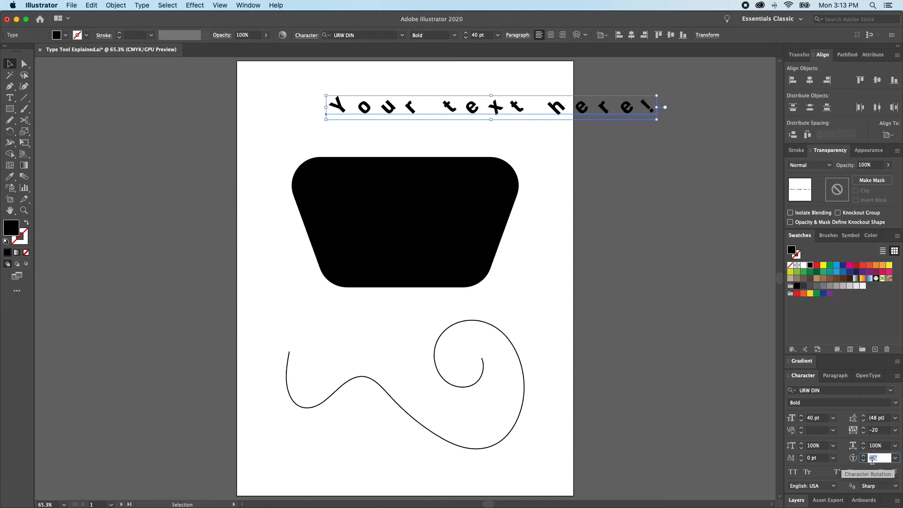
type("90")
key("Return")
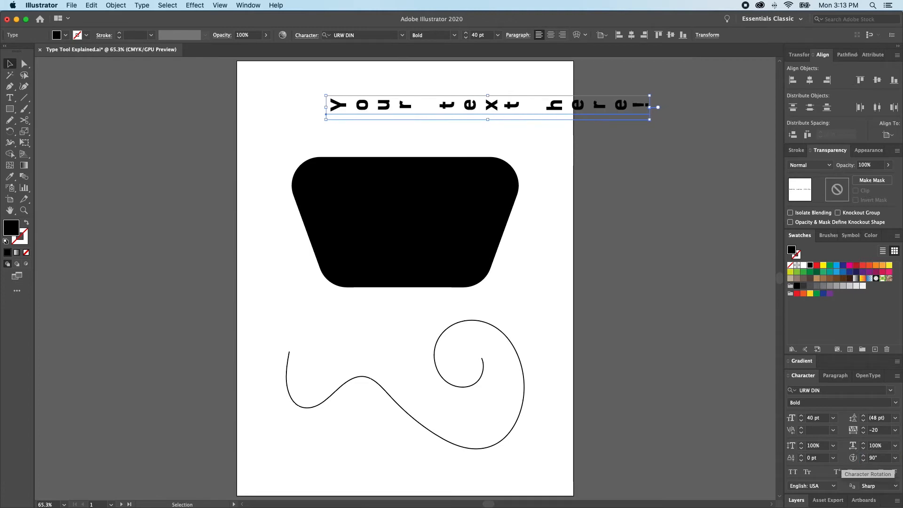
double_click(873, 458)
type("45")
key("Return")
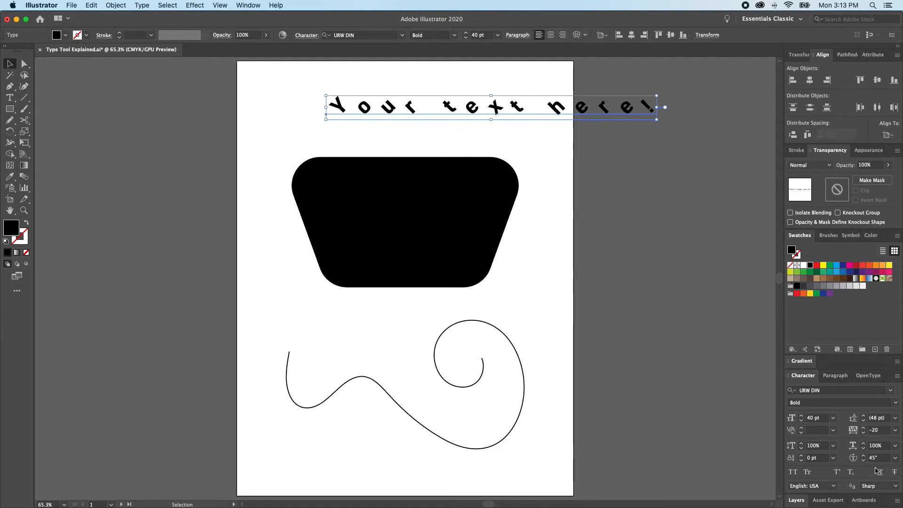
double_click(872, 458)
type("180")
key("Return")
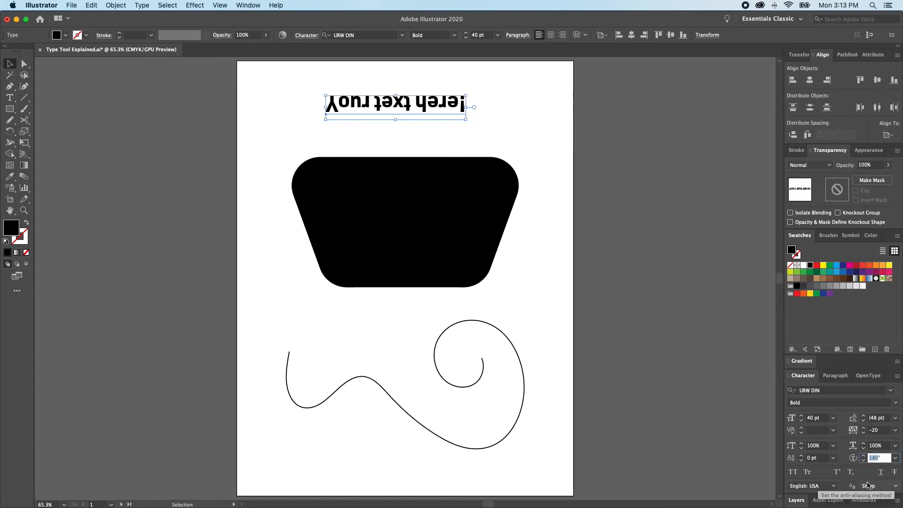
type("0")
key("Return")
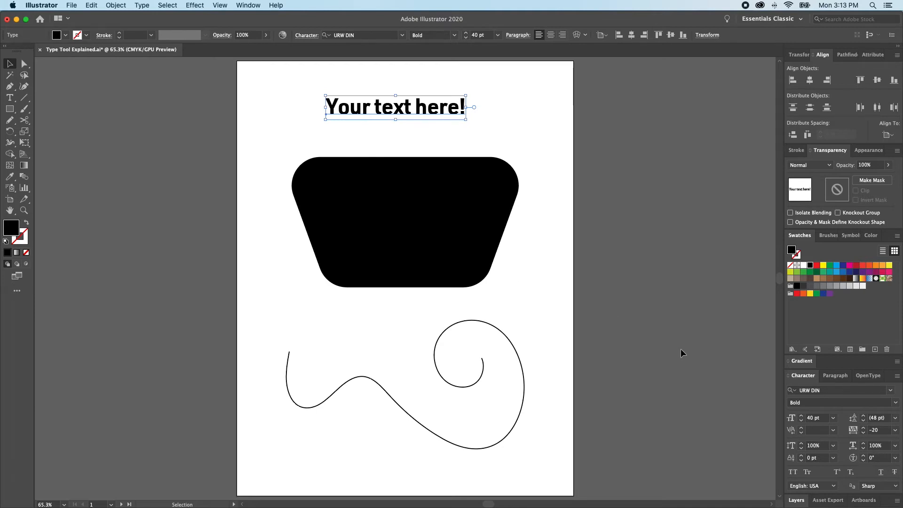
Step: Try All Caps, Small Caps, Superscript, Subscript, Underline and Strikethrough on the headline
left_click(795, 474)
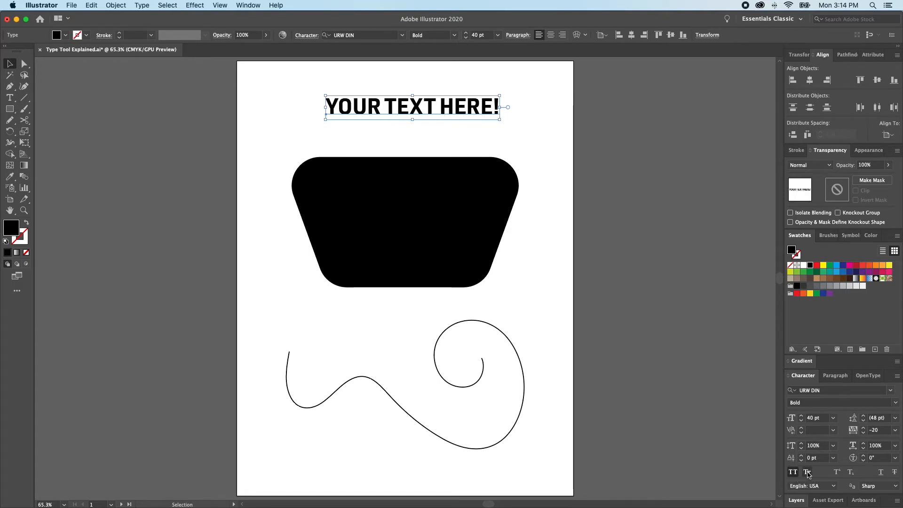
left_click(808, 473)
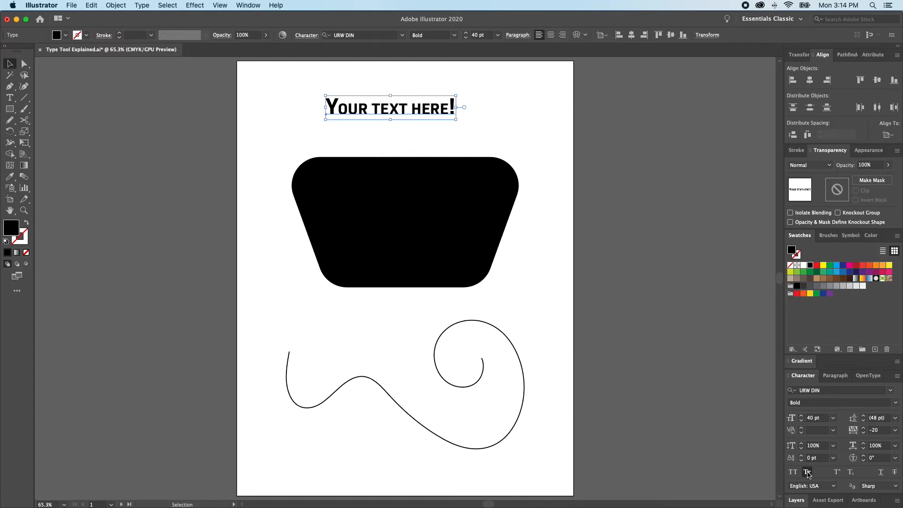
left_click(837, 472)
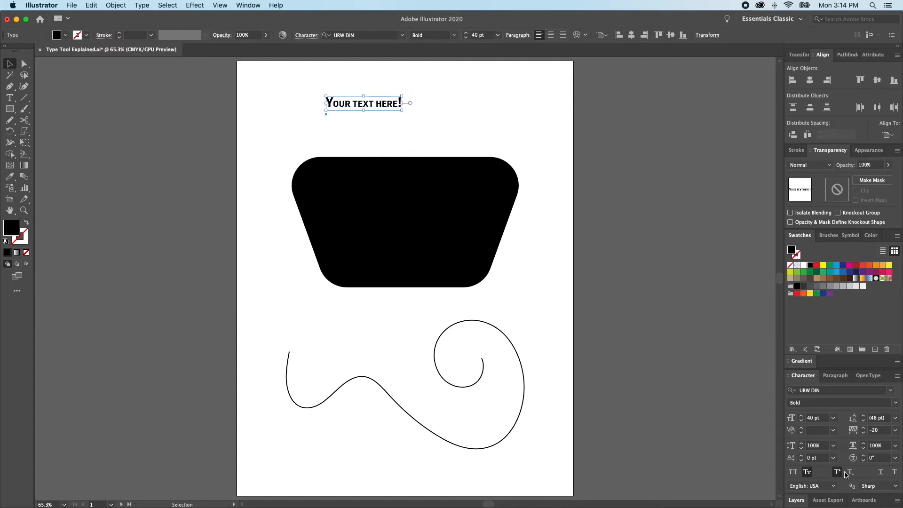
left_click(852, 473)
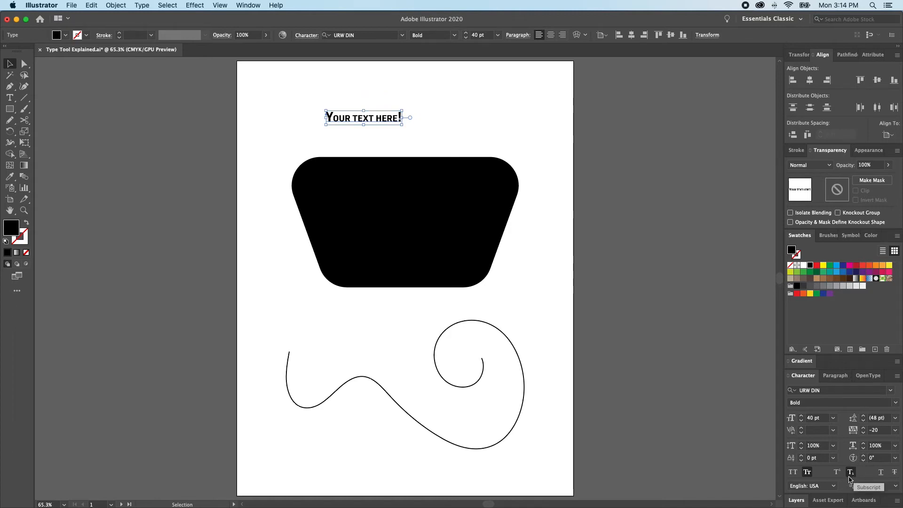
left_click(882, 473)
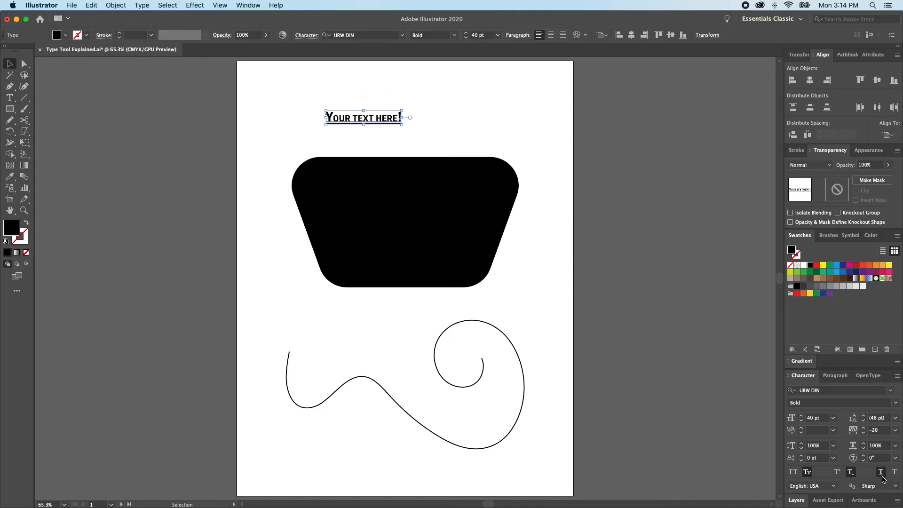
left_click(896, 474)
Step: Turn off strikethrough, subscript and small caps, deselect, and pick the Area Type Tool
left_click(896, 474)
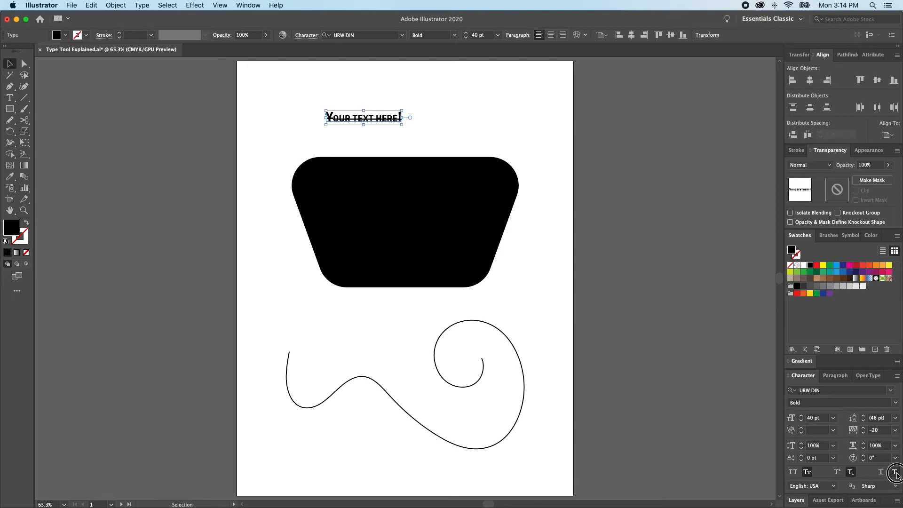
left_click(851, 472)
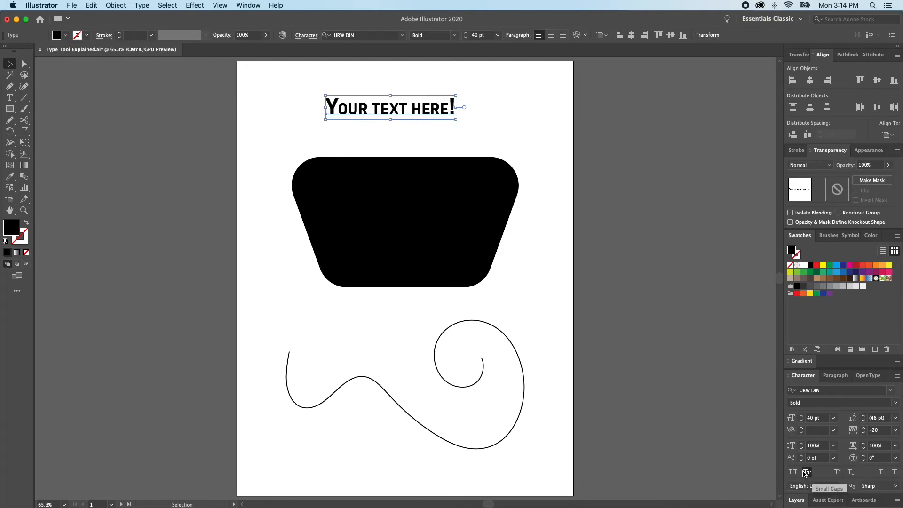
left_click(807, 472)
left_click(557, 326)
left_click_drag(9, 98, 47, 107)
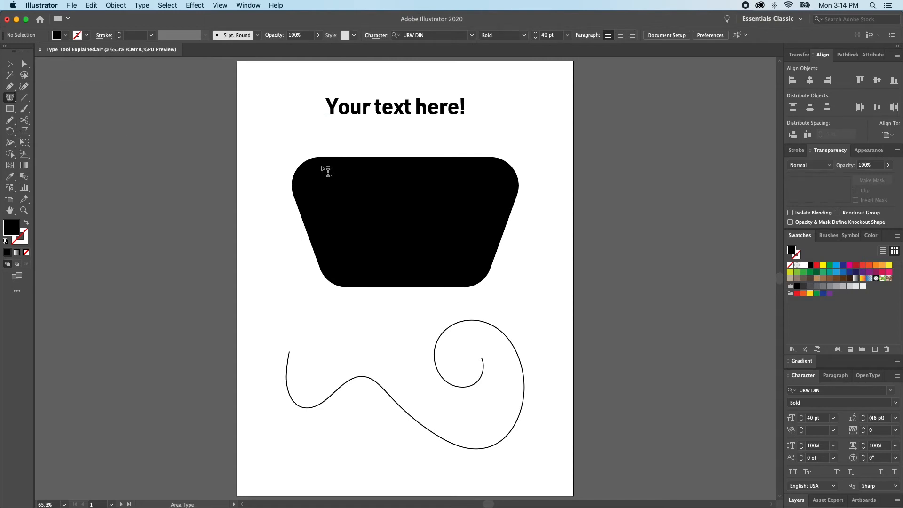
Step: Fill the black trapezoid with Lorem ipsum placeholder area text and reselect it
left_click(309, 194)
key("t")
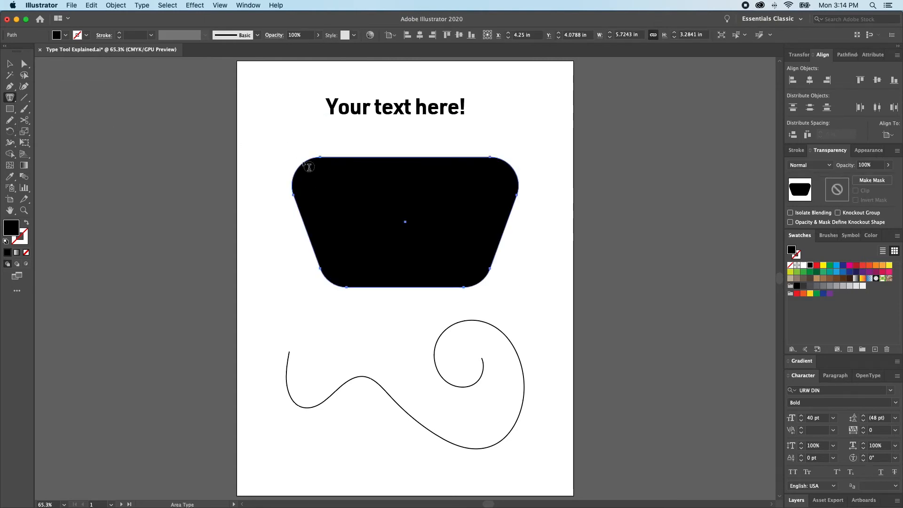
key("super")
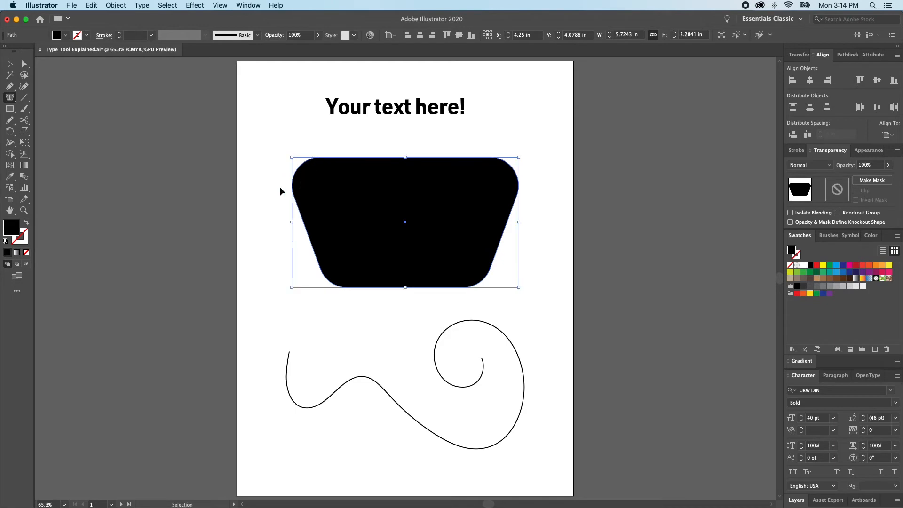
left_click(304, 213)
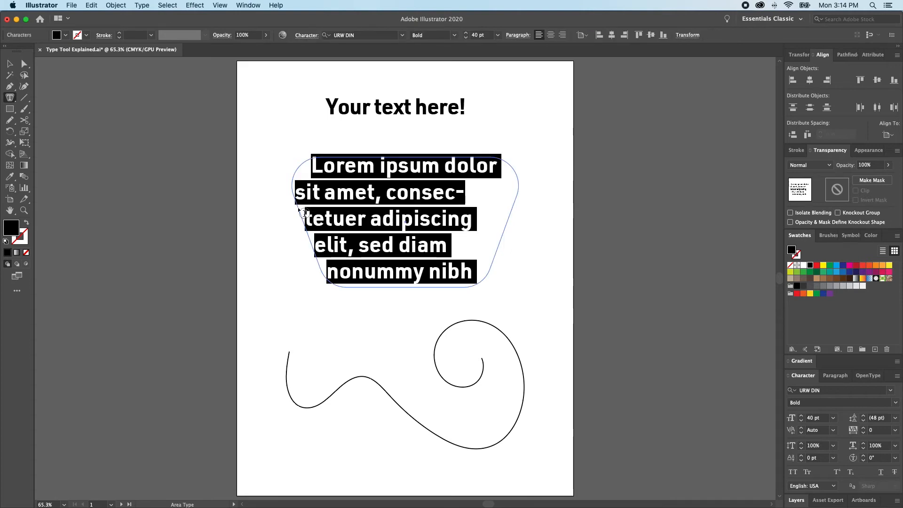
left_click(393, 189, "super")
key("shift+super+a")
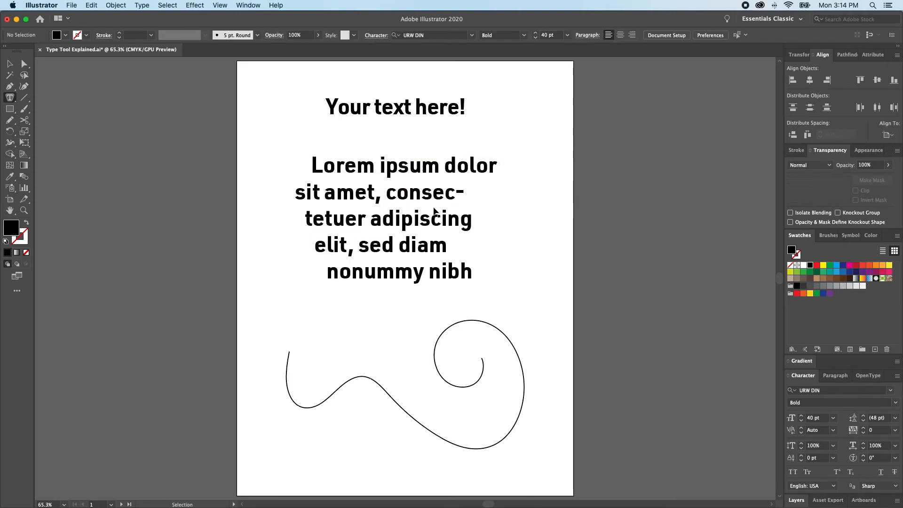
left_click(372, 203, "super")
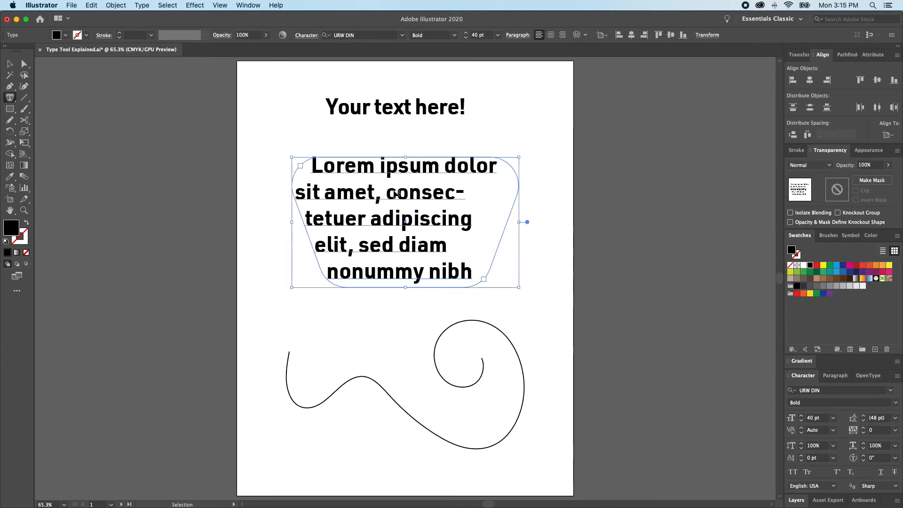
Step: Shrink the Lorem ipsum text to 27 pt, then enlarge it to 39 pt and show Paragraph settings
left_click(801, 421)
left_click(801, 422)
left_click(801, 421)
left_click(802, 421)
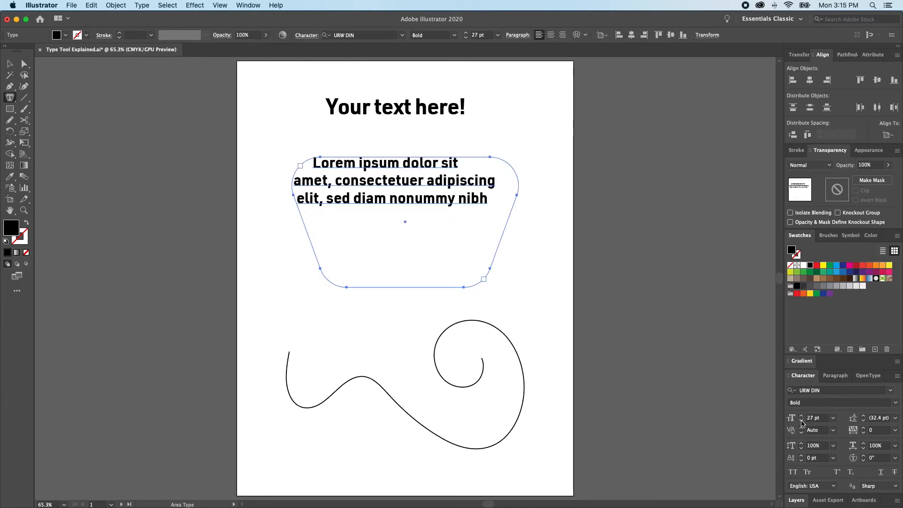
left_click(801, 416)
left_click(801, 416)
left_click(801, 416)
left_click(801, 416)
left_click(801, 416)
left_click(802, 416)
left_click(841, 379)
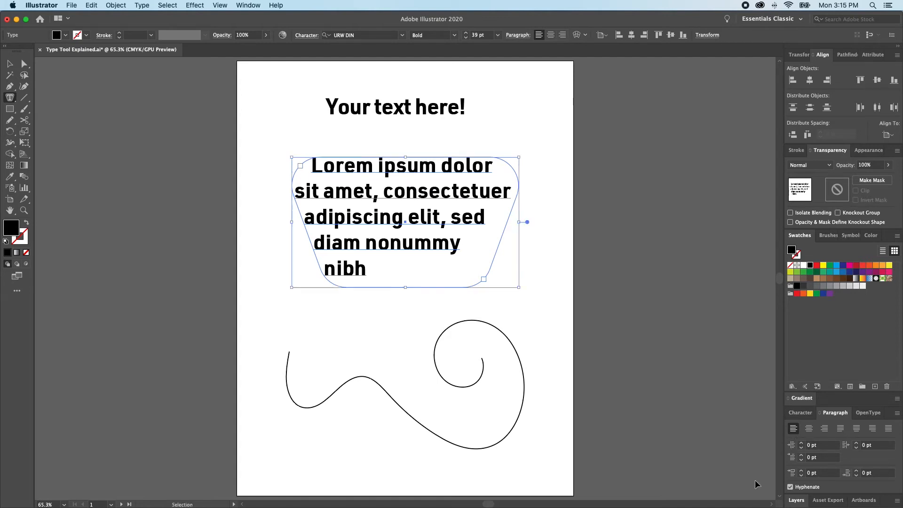
Step: Try center, right and justified alignments, ending on Justify All Lines for the Lorem ipsum text
key("super")
key("super+shift+c")
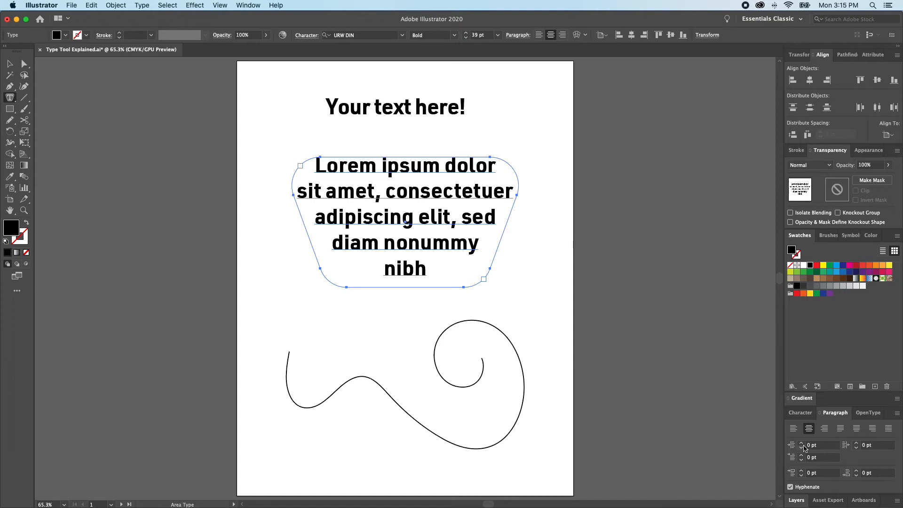
key("super+shift+r")
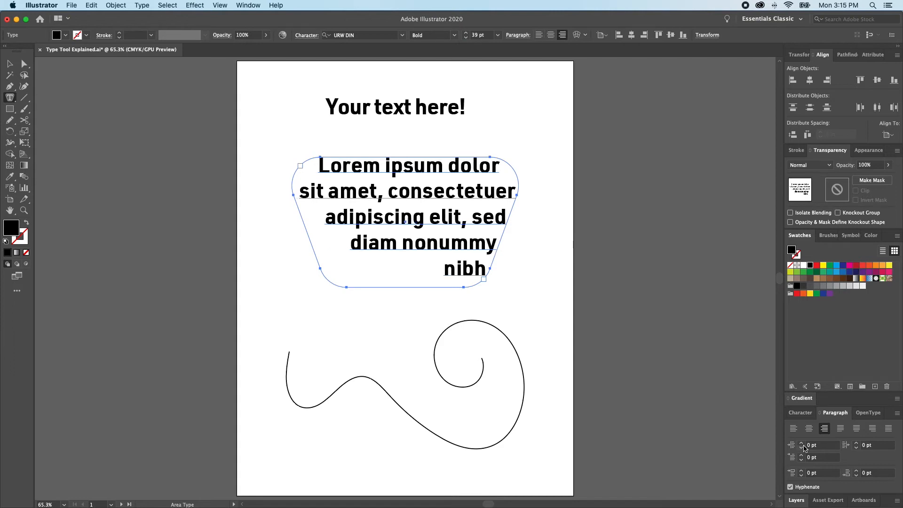
left_click(841, 429)
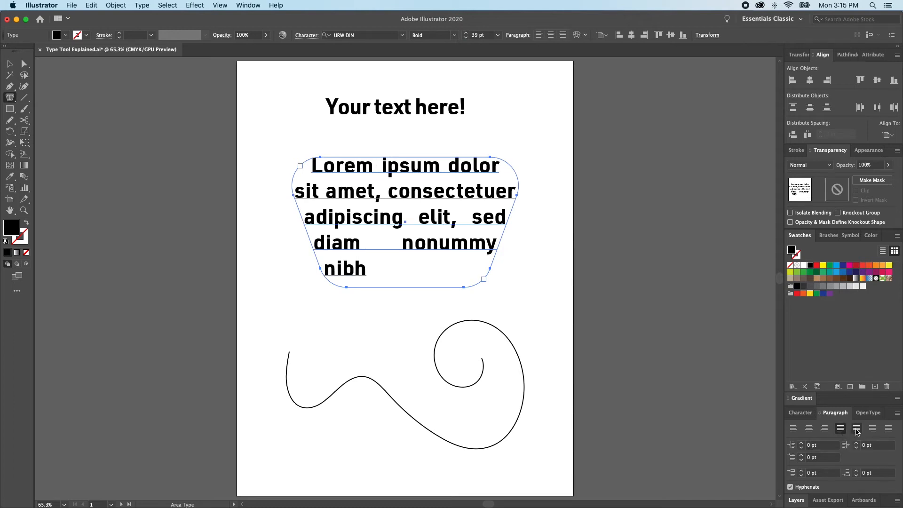
left_click(856, 428)
left_click(873, 429)
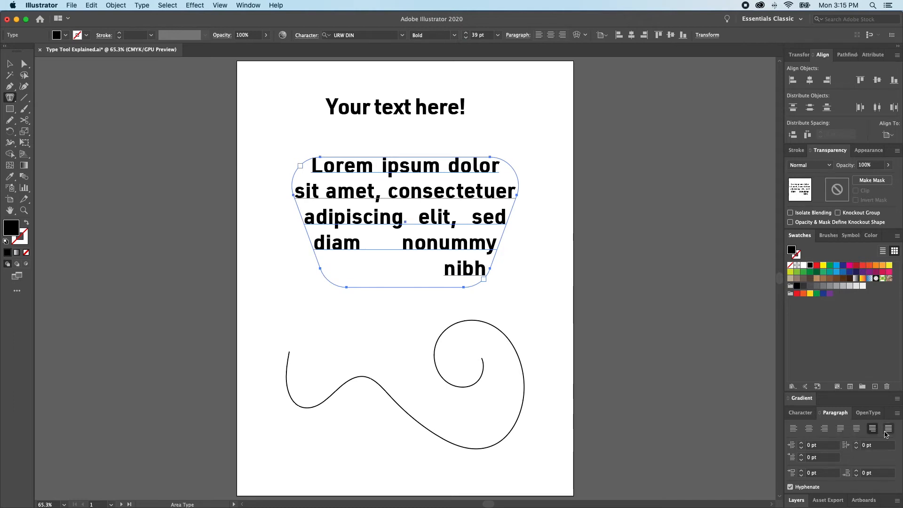
left_click(889, 428)
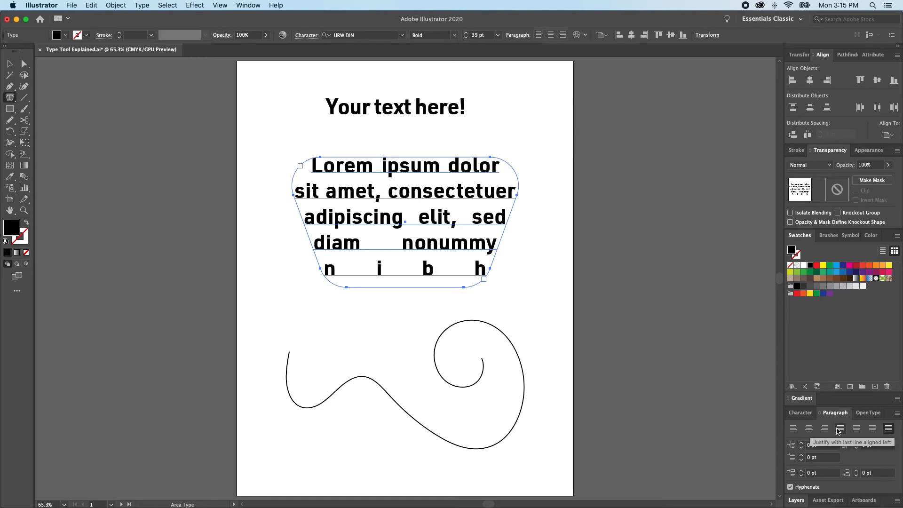
scroll(810, 454, "down", 2)
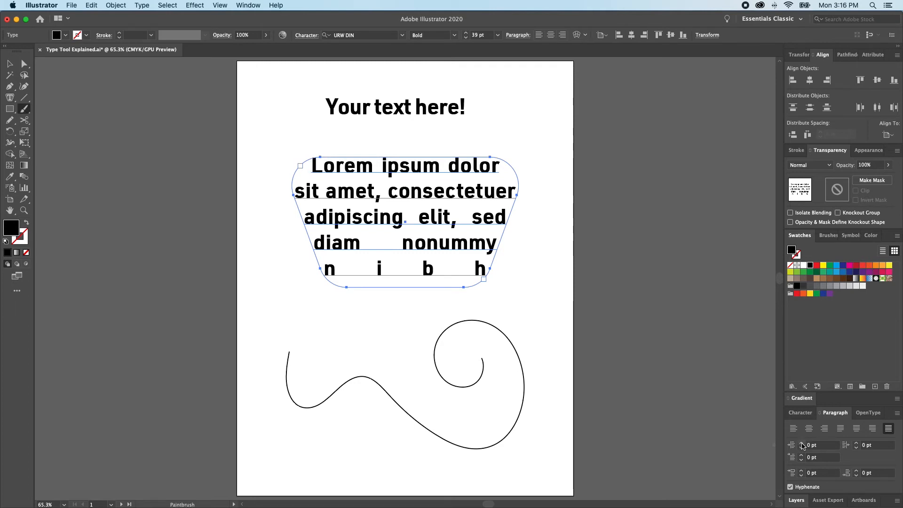
Step: Try a 9 pt left, 7 pt right and 6 pt first-line indent, and toggle hyphenation
left_click(801, 444)
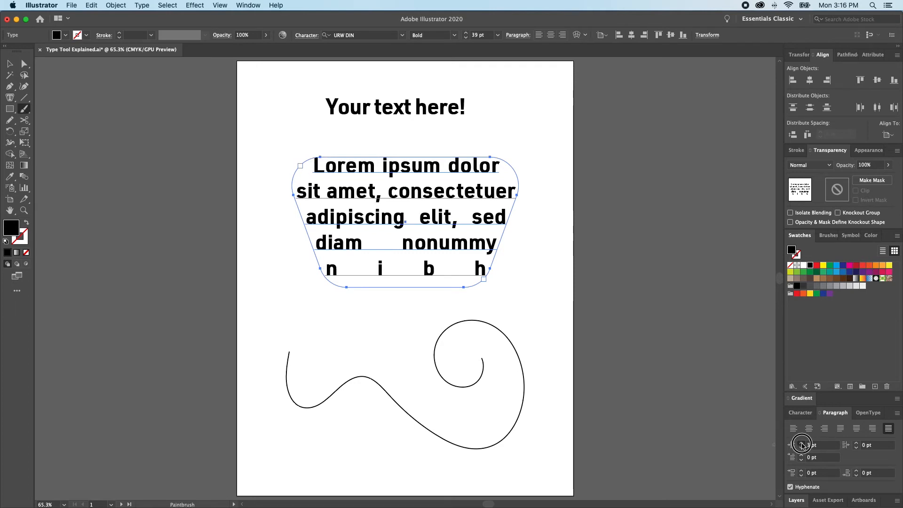
left_click(856, 443)
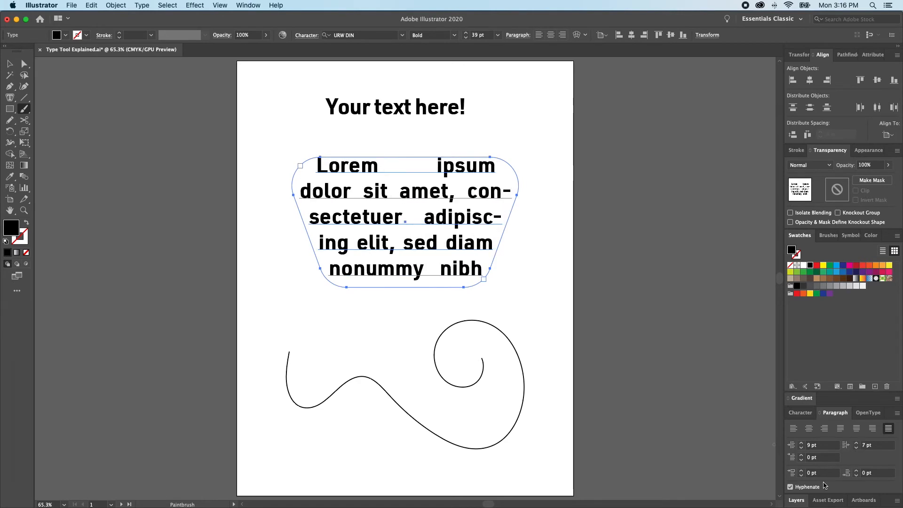
left_click(802, 456)
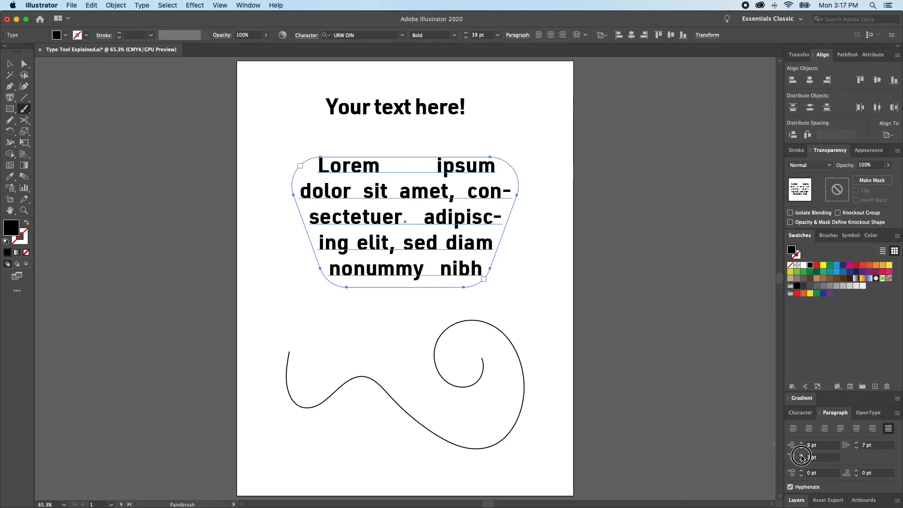
left_click(801, 460)
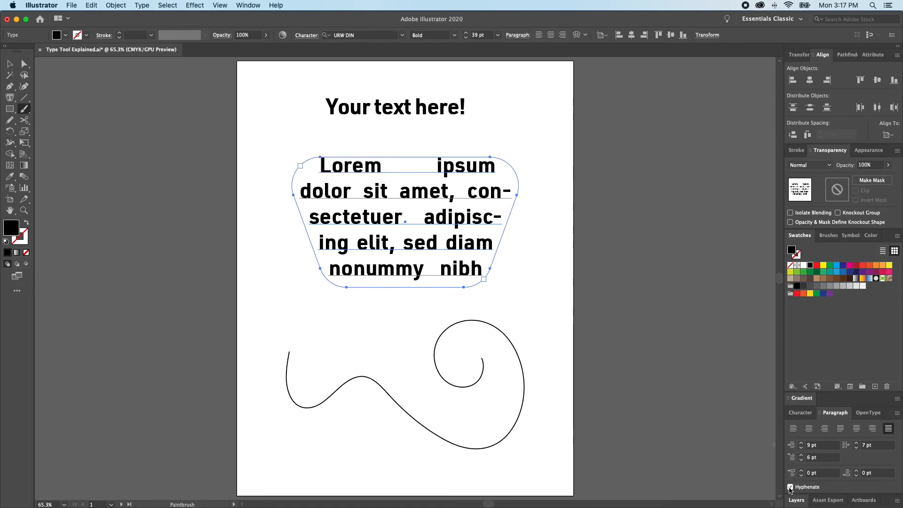
left_click(791, 487)
left_click(791, 488)
Step: Reset the paragraph indents to 0 pt, turn off hyphenation, and deselect the text
key("v")
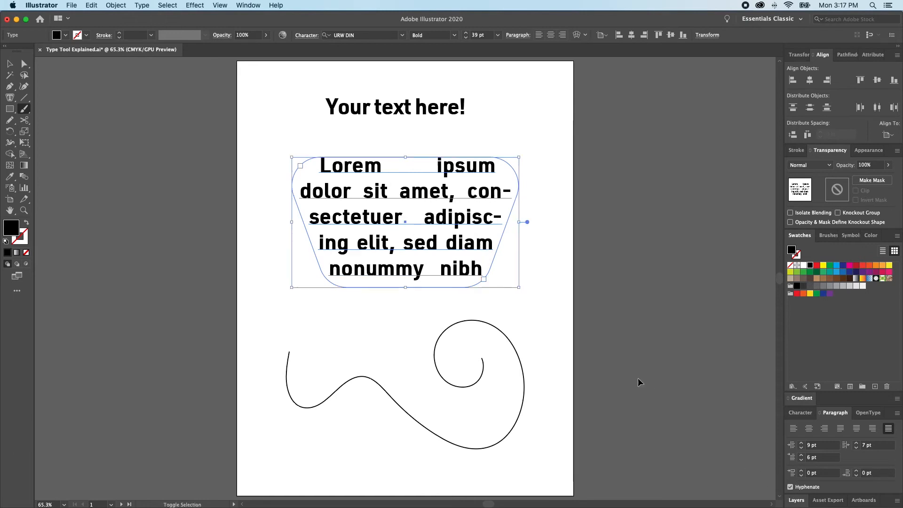
left_click(656, 389)
left_click(467, 222)
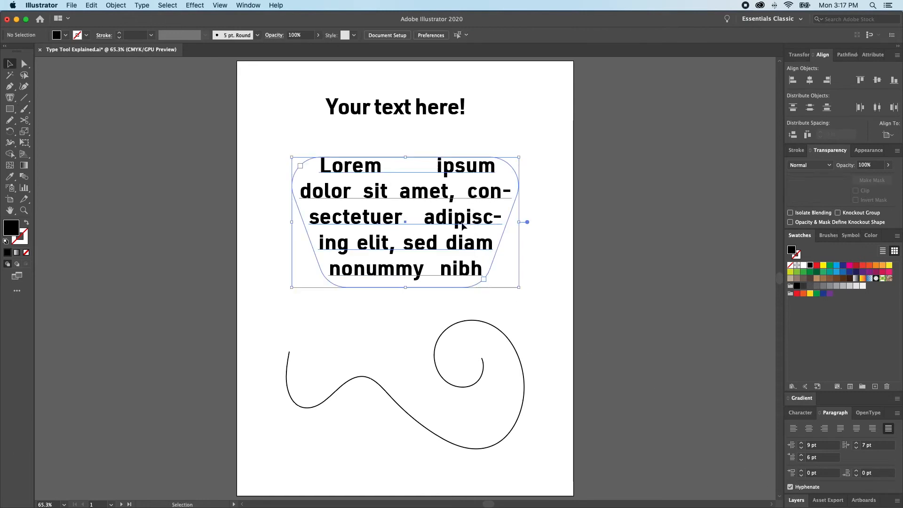
left_click(808, 445)
key("Tab")
type("0")
key("Tab")
type("0")
key("Tab")
key("Return")
left_click(791, 487)
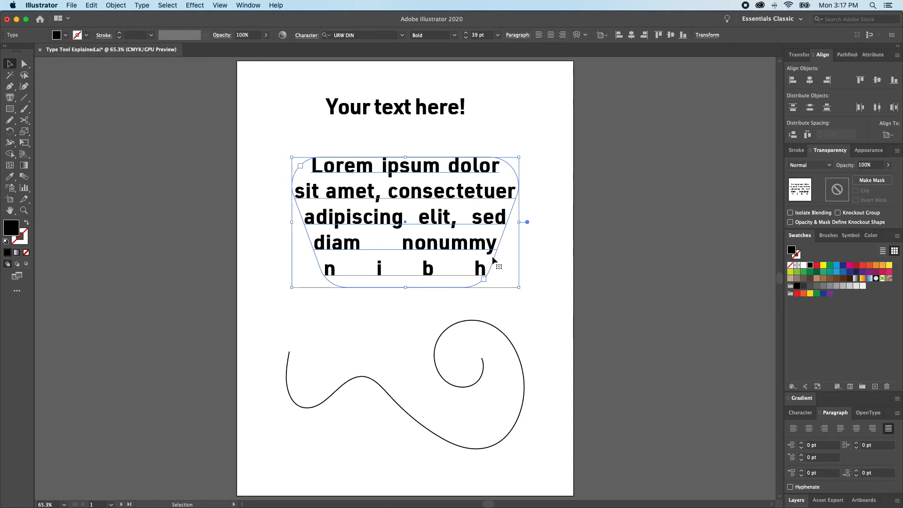
left_click(602, 241)
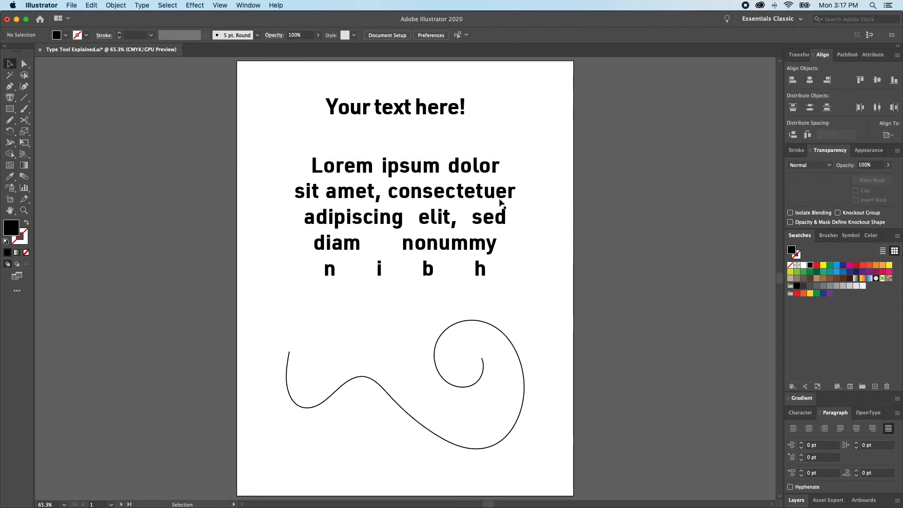
Step: Place placeholder text along the spiral with Type on a Path, then undo it
left_click_drag(10, 97, 56, 121)
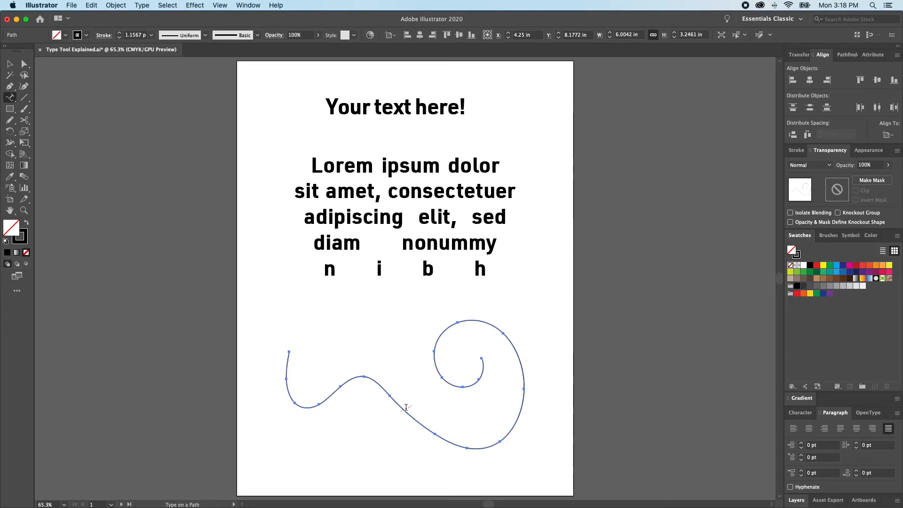
left_click(500, 441)
left_click(554, 428)
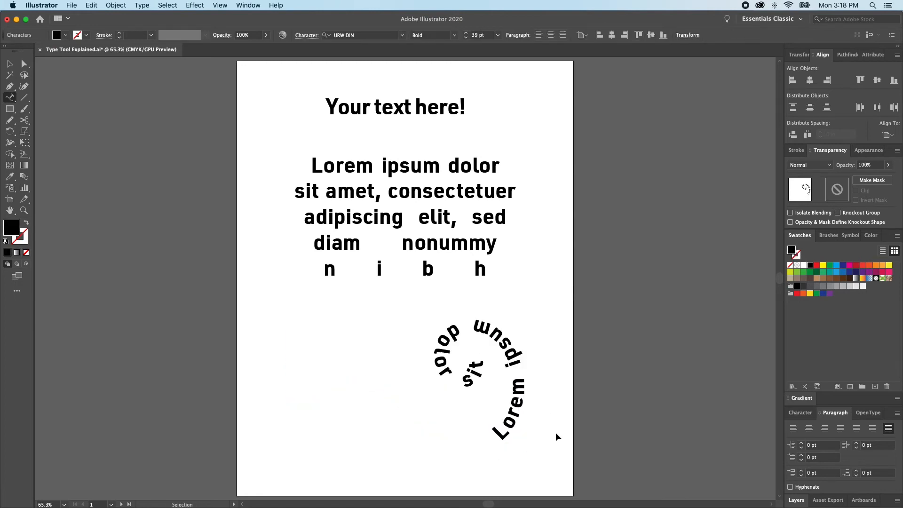
left_click(417, 421, "super")
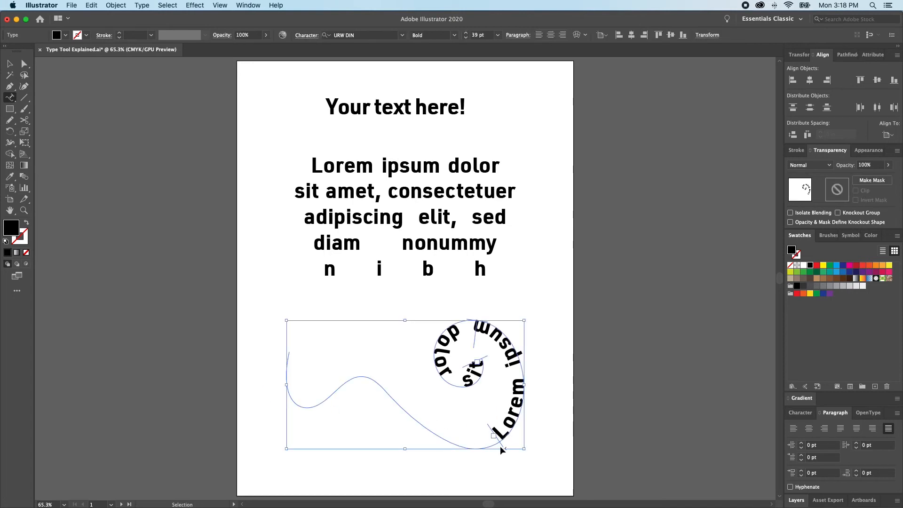
key("super+z")
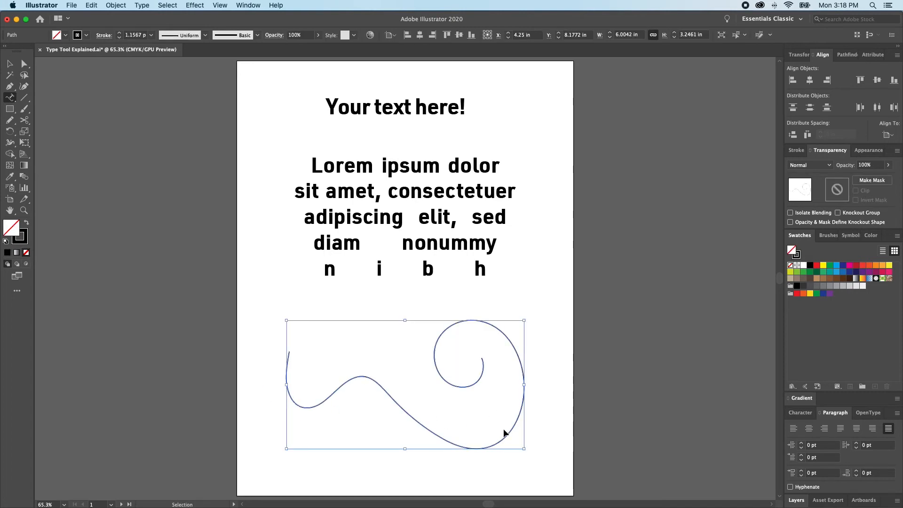
Step: Run left-aligned Lorem ipsum text along the wavy path, then scroll to the second artboard
left_click(289, 350)
left_click(464, 429, "super")
left_click(464, 447)
key("super+shift+l")
left_click(587, 405)
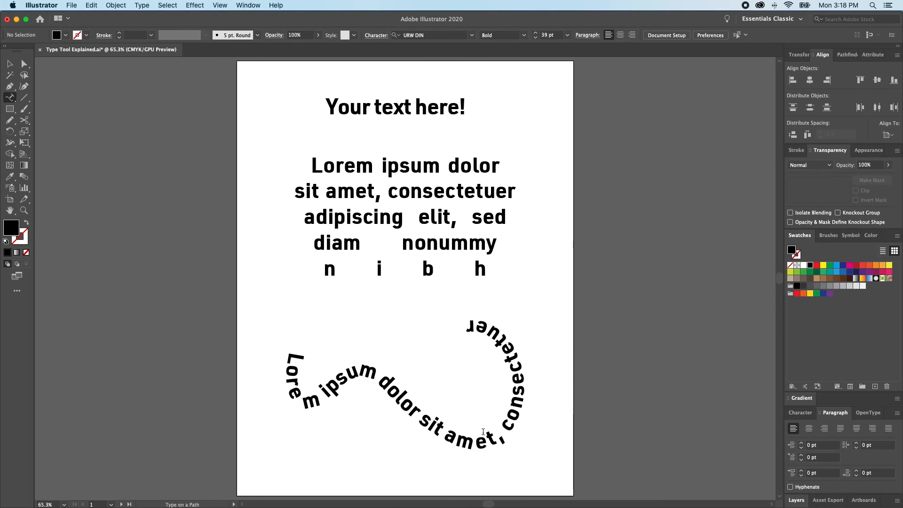
scroll(482, 431, "right", 1)
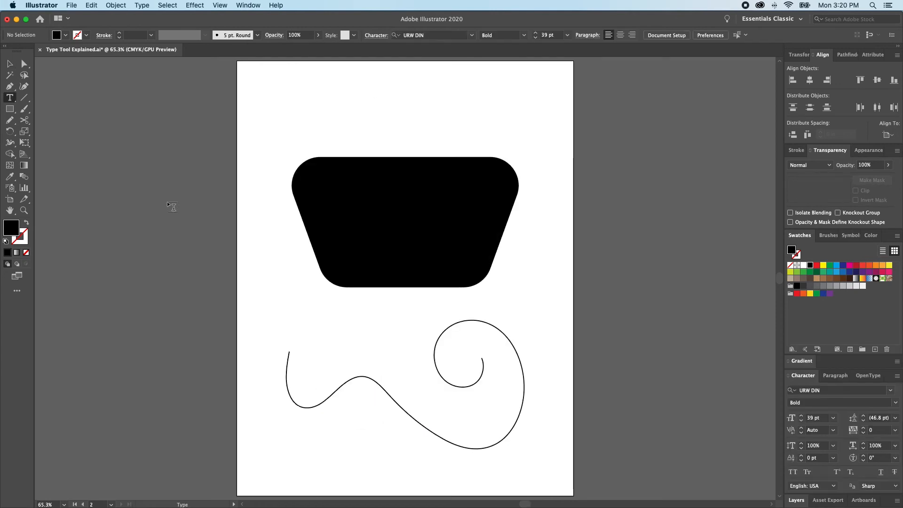
left_click_drag(9, 98, 65, 131)
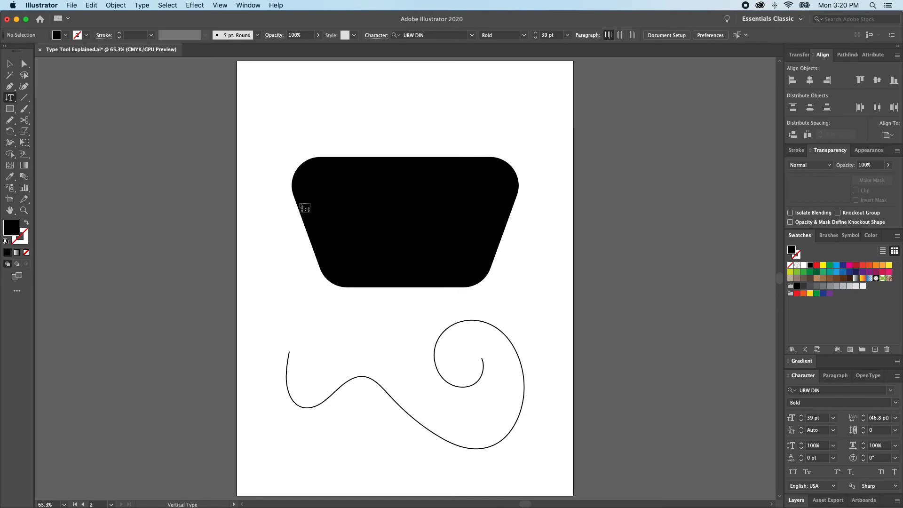
Step: Add vertical Lorem ipsum text at top-left, trying tracking, scale and baseline shift but keeping defaults
left_click(258, 125)
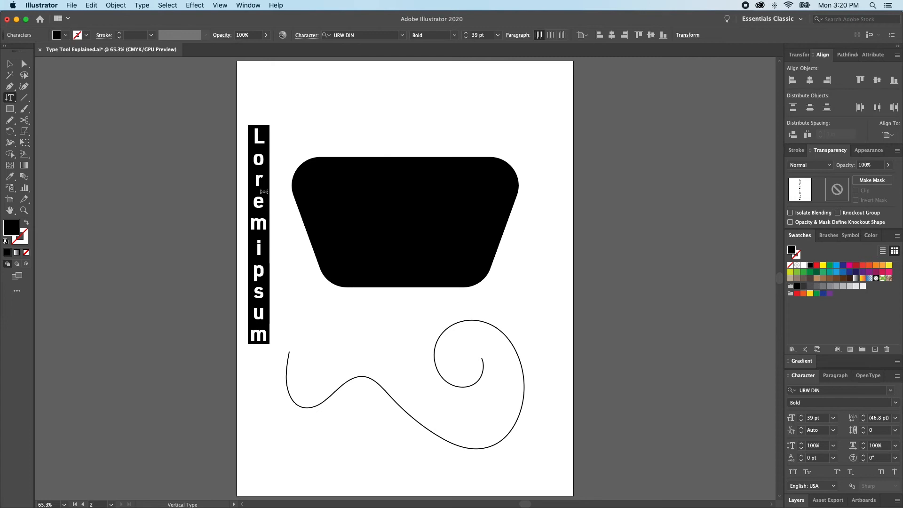
key("Escape")
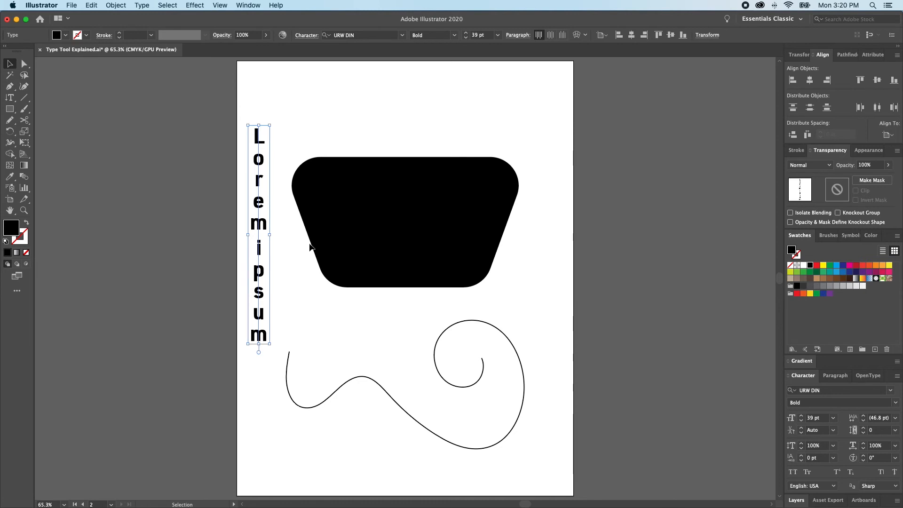
key("alt+Left")
key("alt+Left")
key("alt+Left")
key("alt+Left")
key("alt+Left")
key("alt+Left")
key("alt+Left")
key("alt+Left")
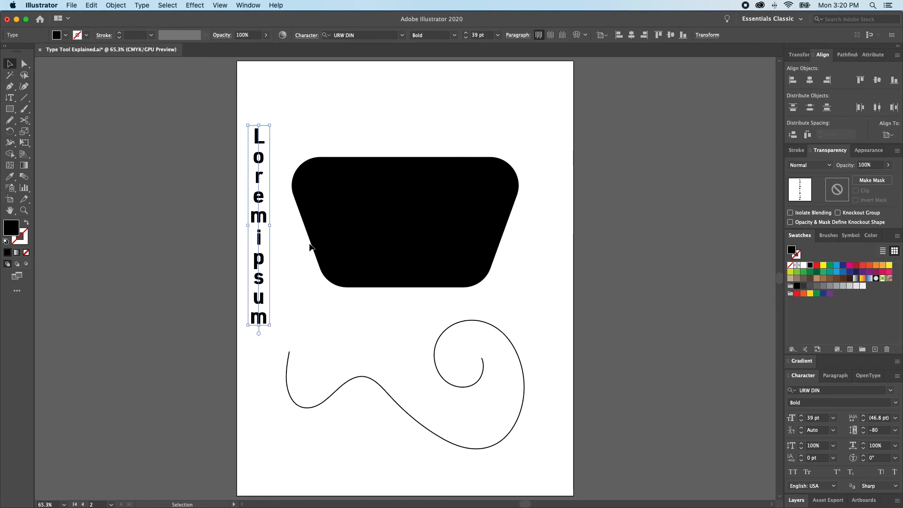
key("alt+Right")
key("alt+Right")
key("alt+Right")
key("alt+Right")
key("alt+Right")
key("alt+Right")
key("alt+Right")
key("alt+Right")
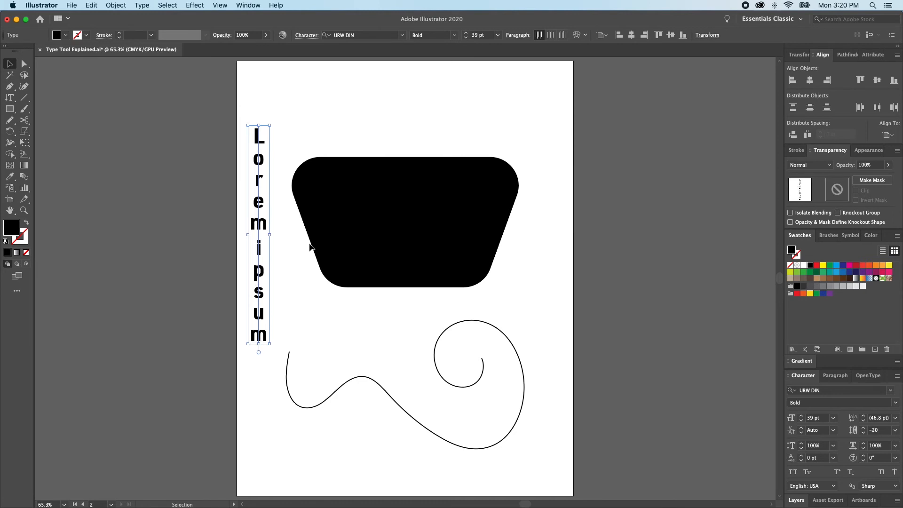
left_click(834, 447)
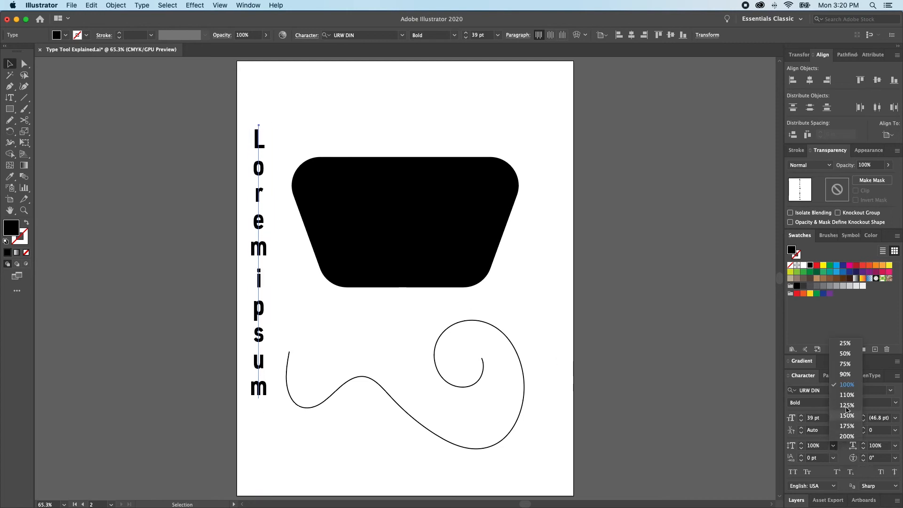
left_click(848, 457)
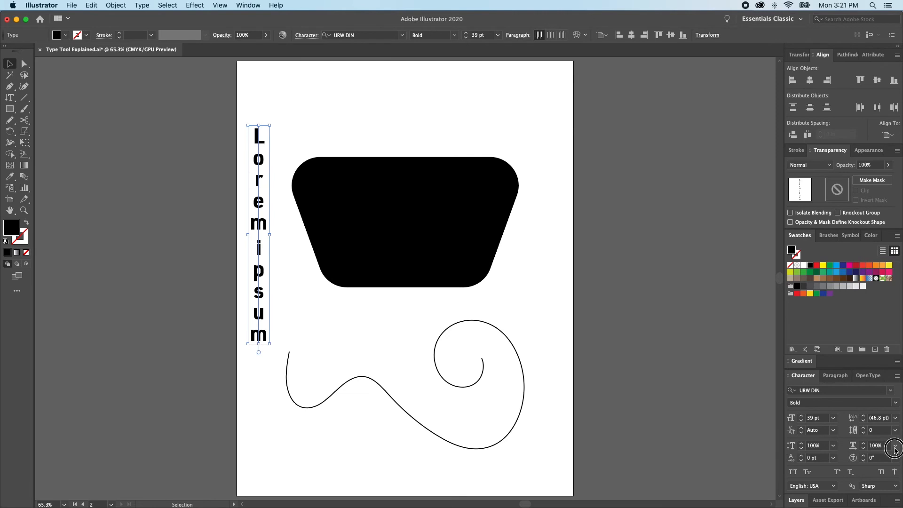
left_click(895, 445)
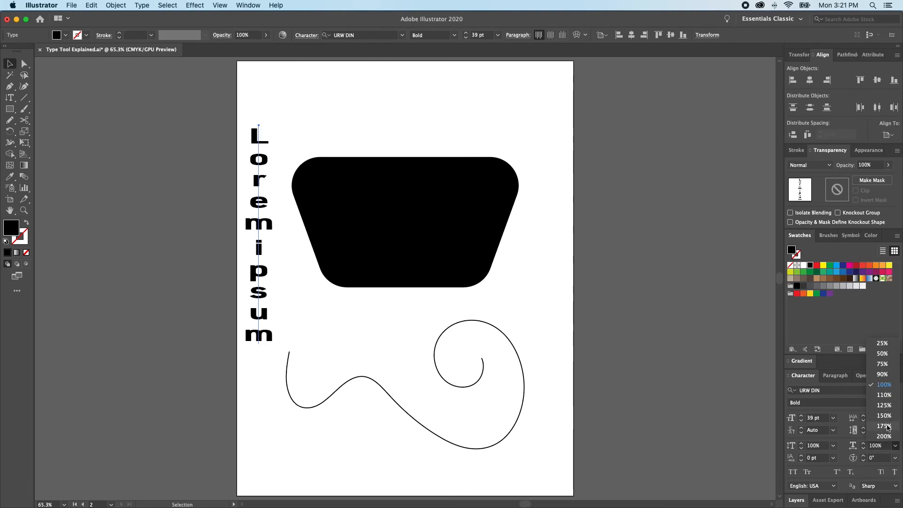
left_click(845, 460)
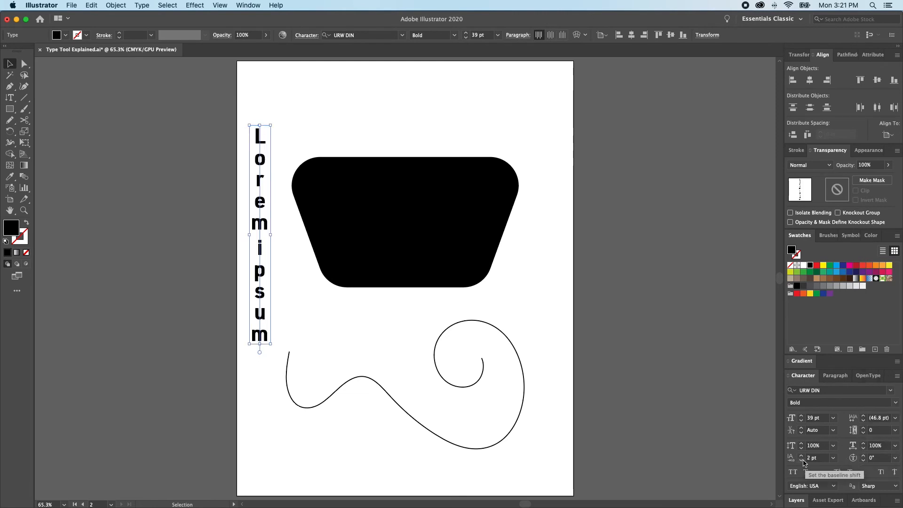
left_click(801, 460)
left_click(801, 460)
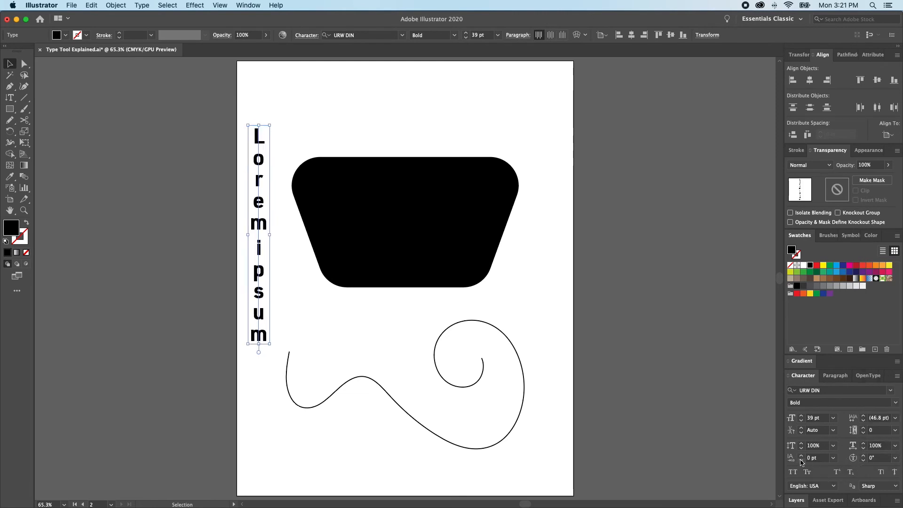
Step: Raise the vertical letters' Character Rotation to about 13°, then lower it slightly
left_click(864, 455)
left_click(864, 455)
left_click(864, 456)
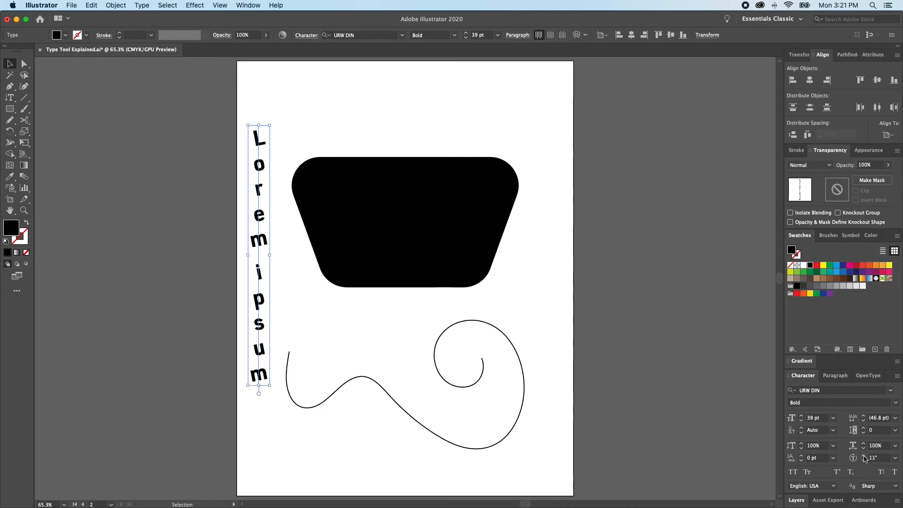
left_click(863, 456)
left_click(864, 460)
left_click(864, 460)
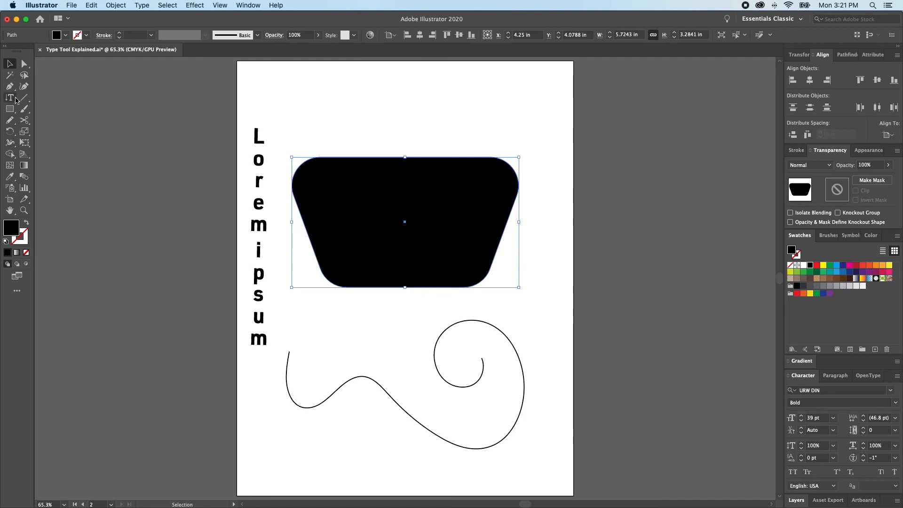
Step: Fill the trapezoid with vertical area type holding Lorem ipsum placeholder text
left_click(15, 100)
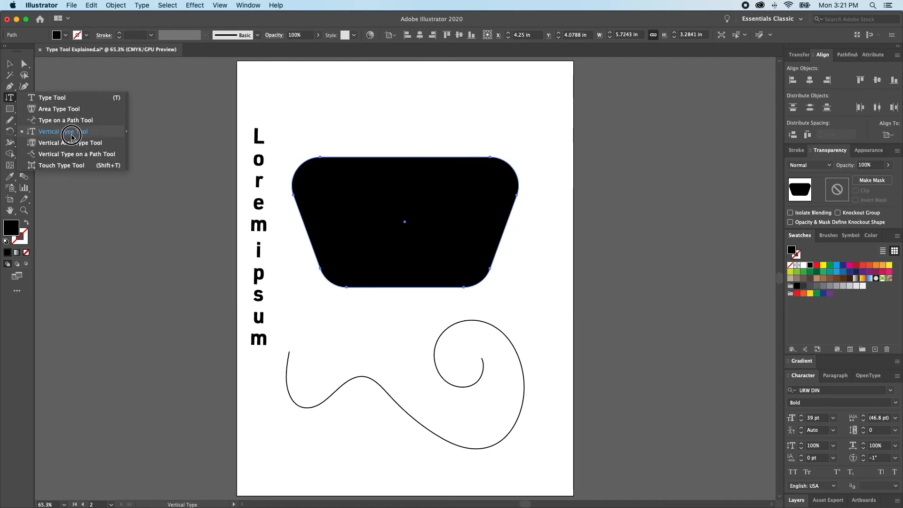
left_click(81, 146)
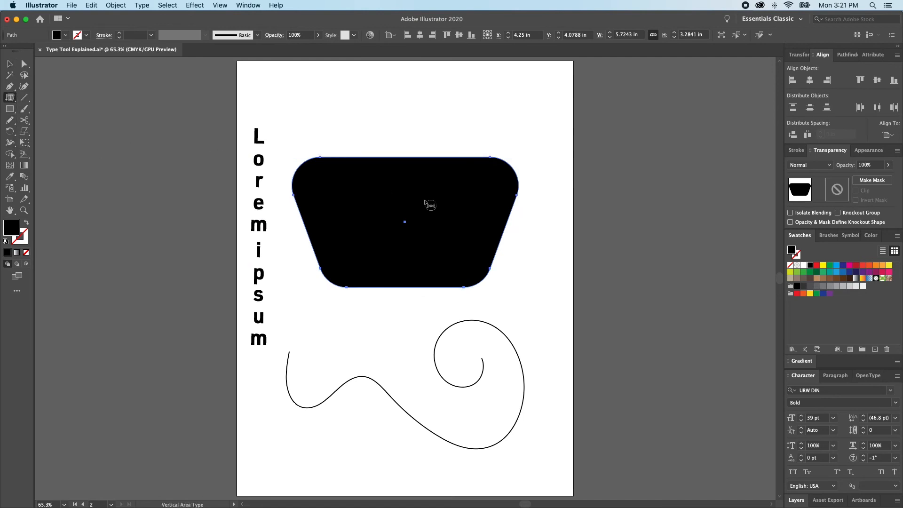
left_click(302, 205)
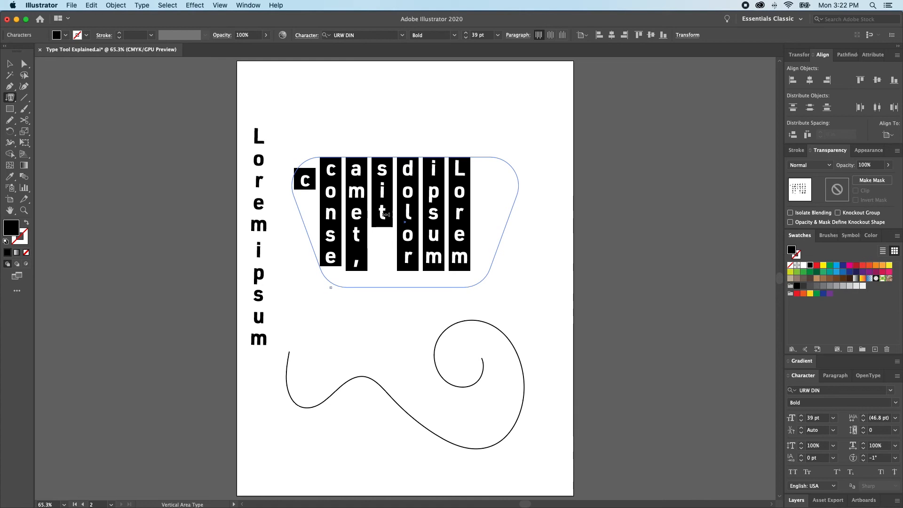
key("Escape")
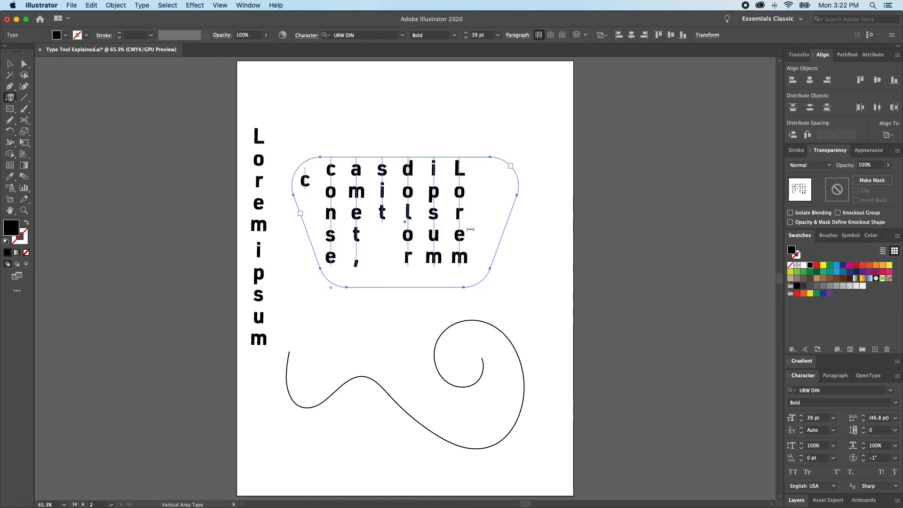
left_click(463, 235)
Step: Adjust the area text's leading and tracking with Alt+arrow keys to spread the columns apart
left_click(463, 236)
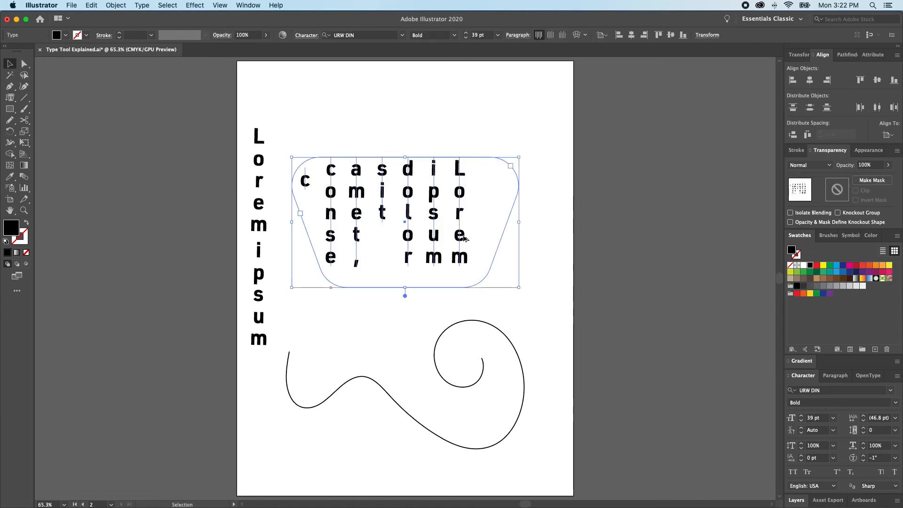
left_click(441, 223)
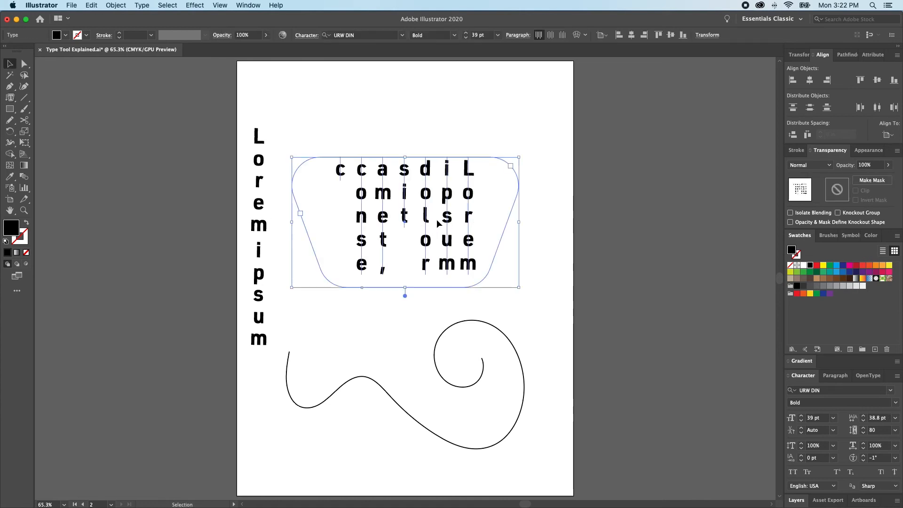
key("alt+Down")
key("alt+Down")
key("alt+Down")
key("alt+Up")
key("alt+Up")
key("alt+Up")
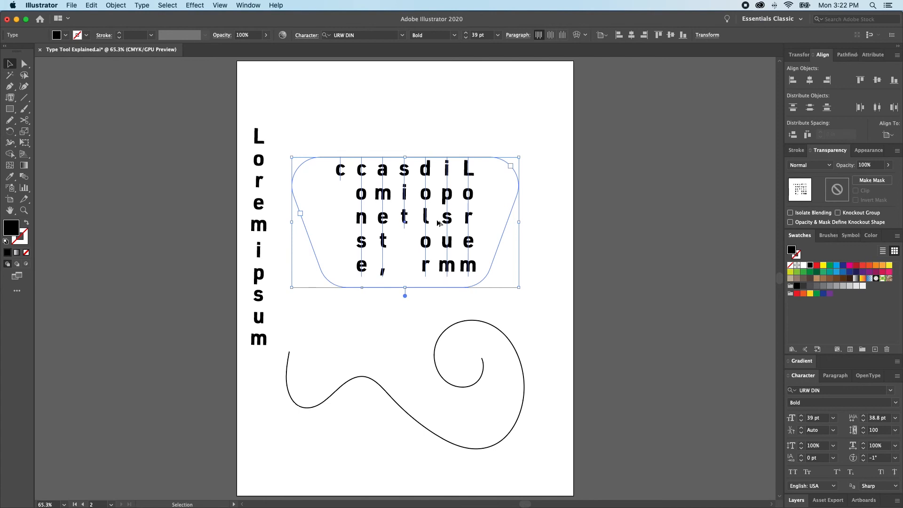
key("alt+Down")
key("alt+Down")
key("alt+Down")
key("alt+Down")
key("alt+Down")
key("alt+Up")
key("alt+Right")
key("alt+Right")
key("alt+Left")
key("alt+Left")
key("alt+Left")
key("alt+Left")
key("alt+Left")
key("alt+Left")
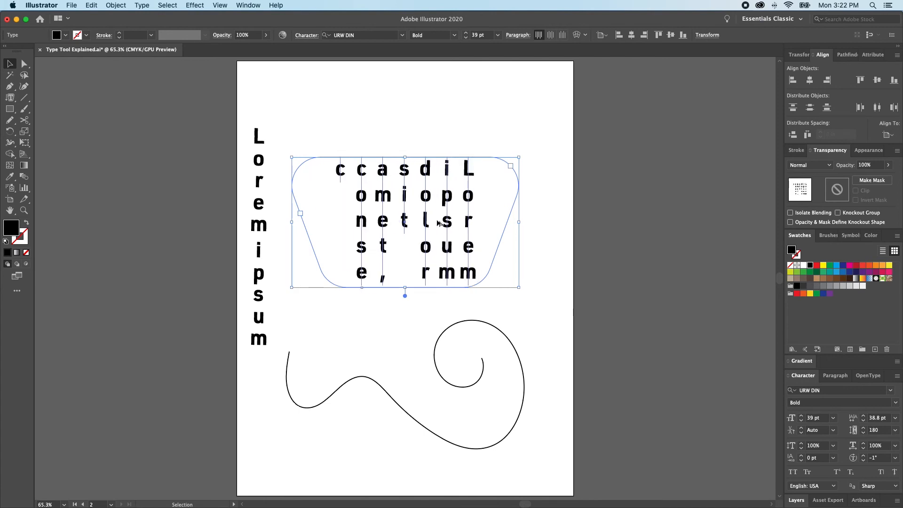
key("super+shift+a")
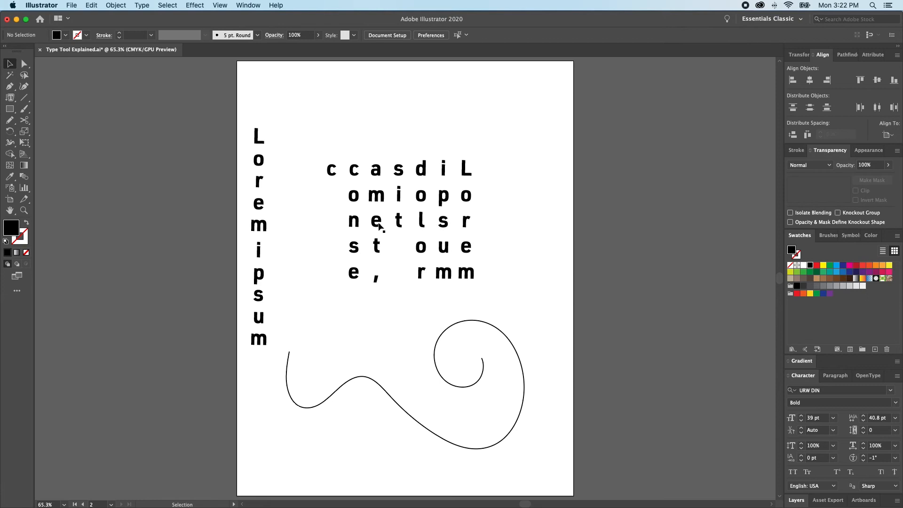
Step: Place vertical Lorem ipsum placeholder text along the spiral path, starting at its beginning
left_click_drag(9, 98, 89, 158)
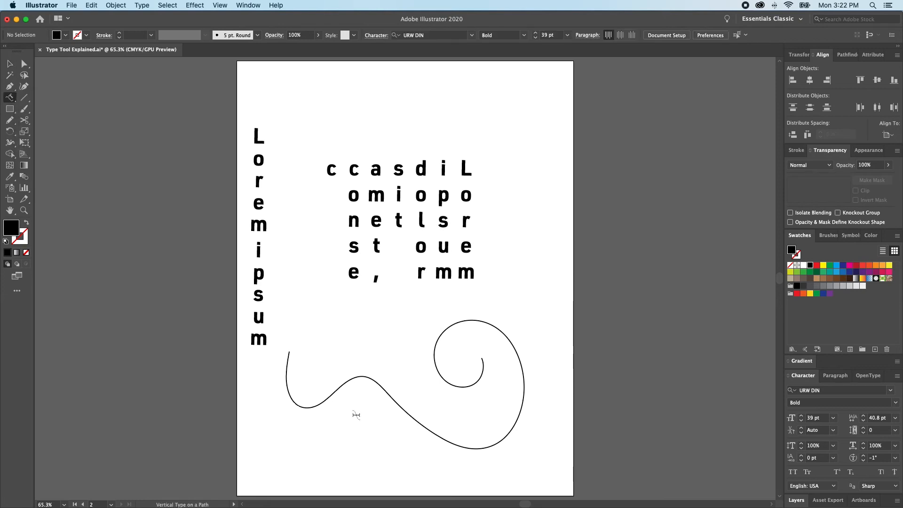
left_click(288, 352)
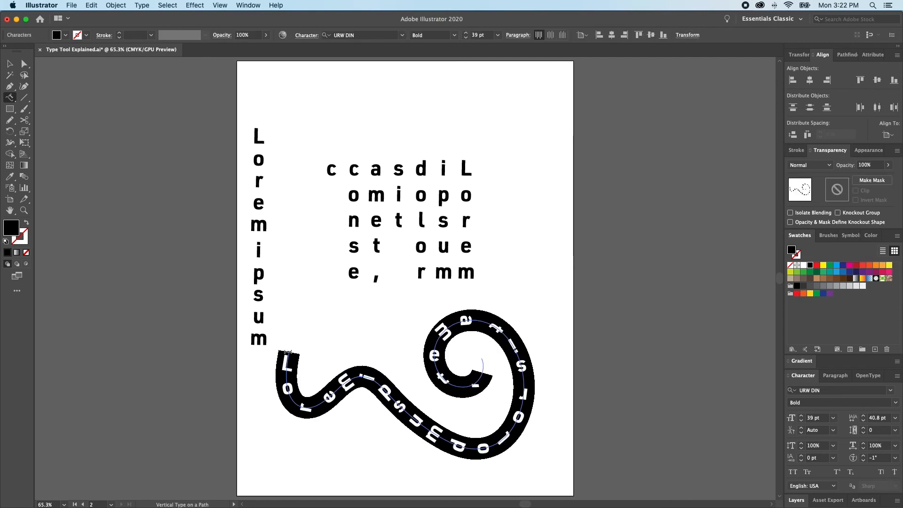
key("Escape")
key("super+shift+a")
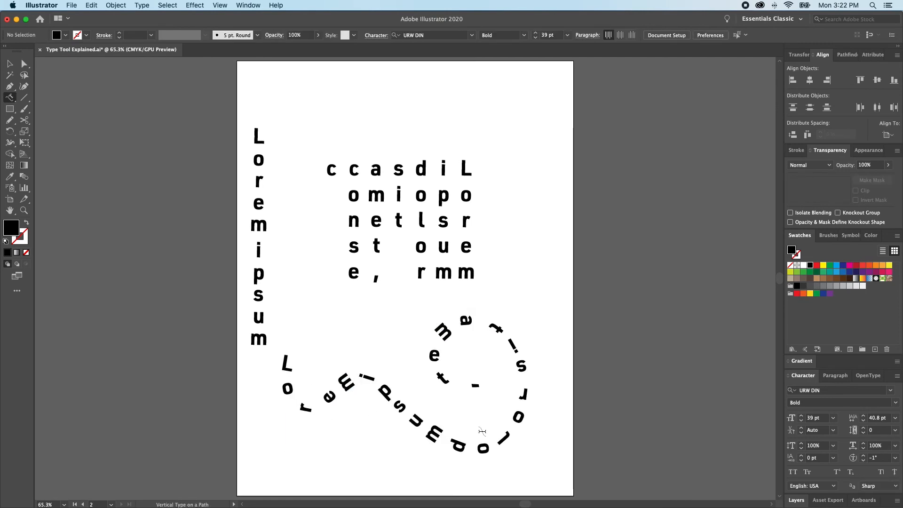
key("v")
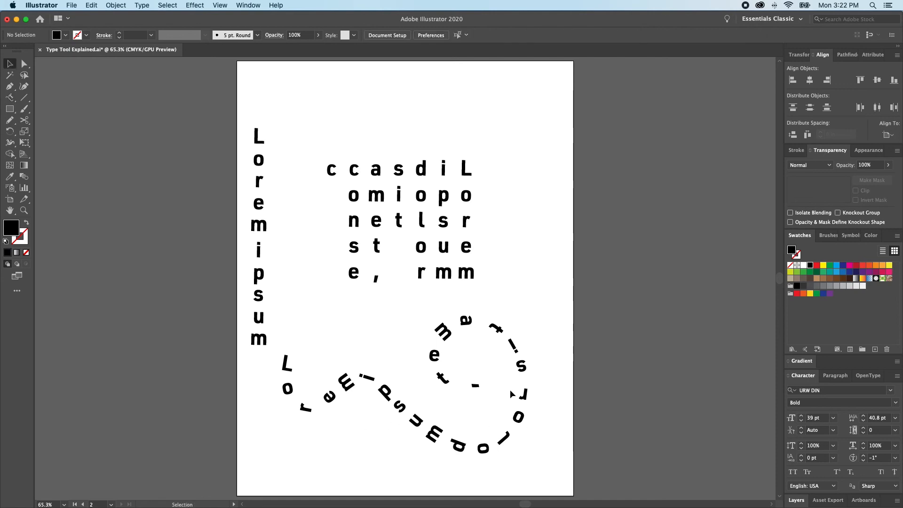
Step: Try tracking -60, -20 and 40 on the spiral text, settle on 0, and pick Touch Type
left_click(415, 423)
key("alt+Left")
key("alt+Left")
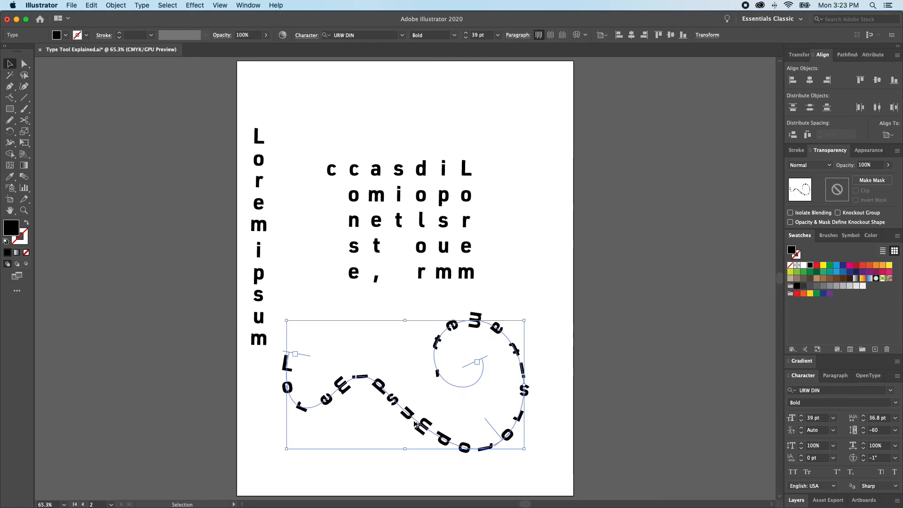
key("alt+Right")
key("alt+Right")
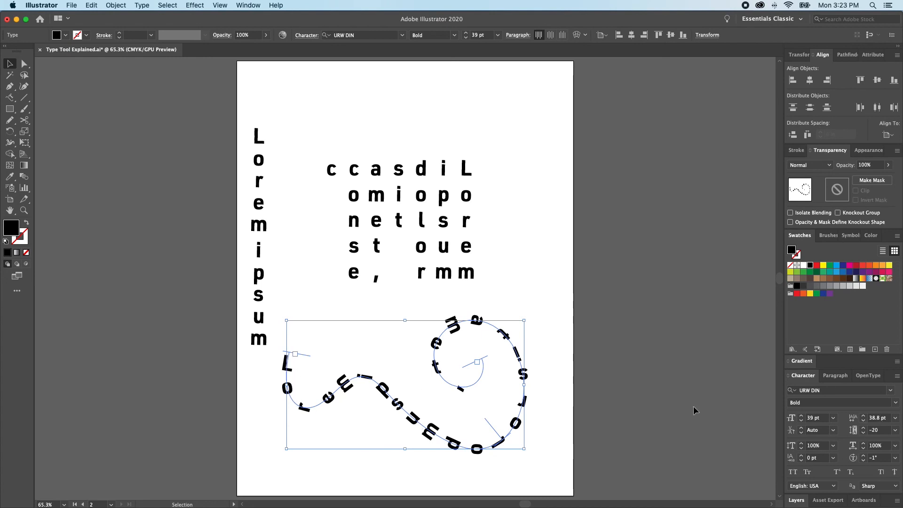
key("alt+Right")
key("alt+Right")
key("alt+Right")
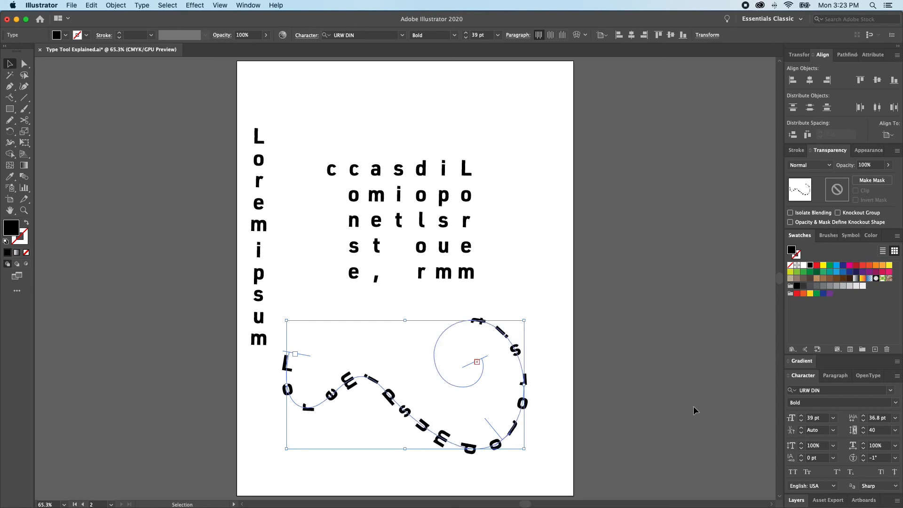
key("alt+Left")
key("alt+Left")
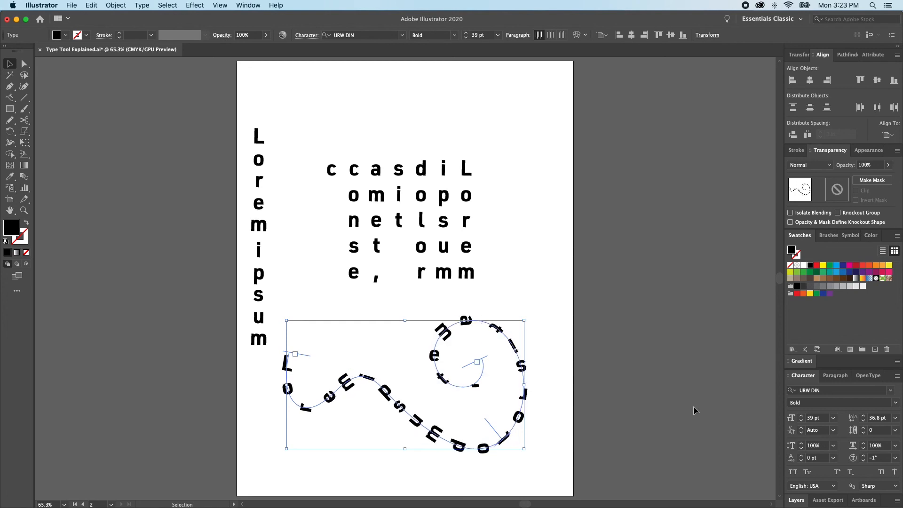
left_click(633, 414)
left_click_drag(10, 98, 65, 169)
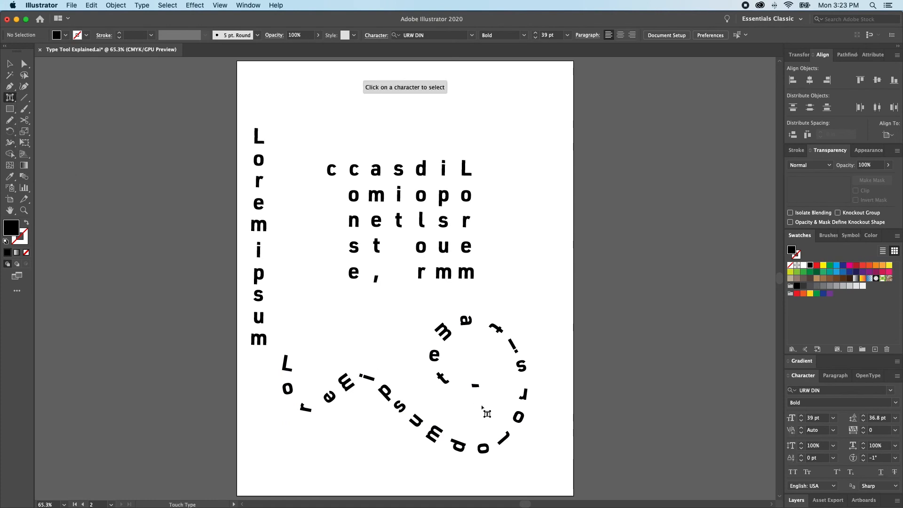
Step: Enlarge and tilt the 'm' ending 'ipsum', after trying and undoing a 175% horizontal scale
left_click(436, 441)
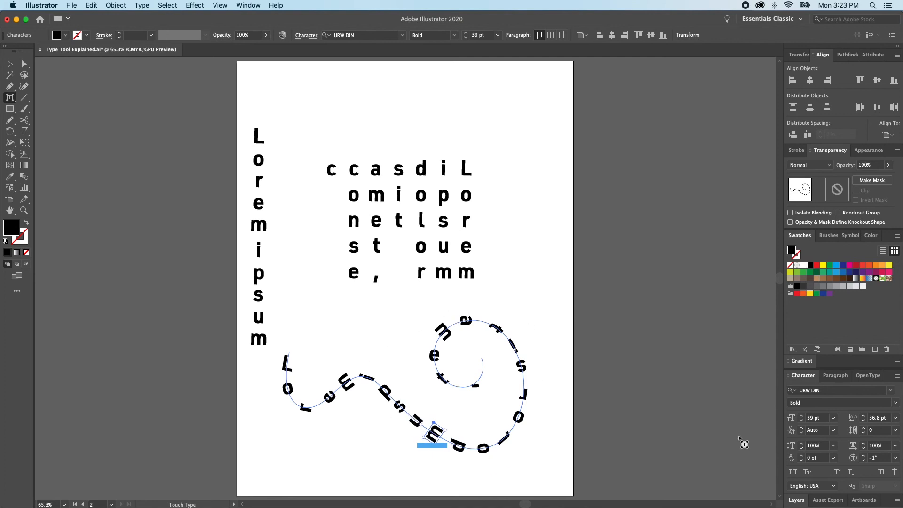
left_click(833, 445)
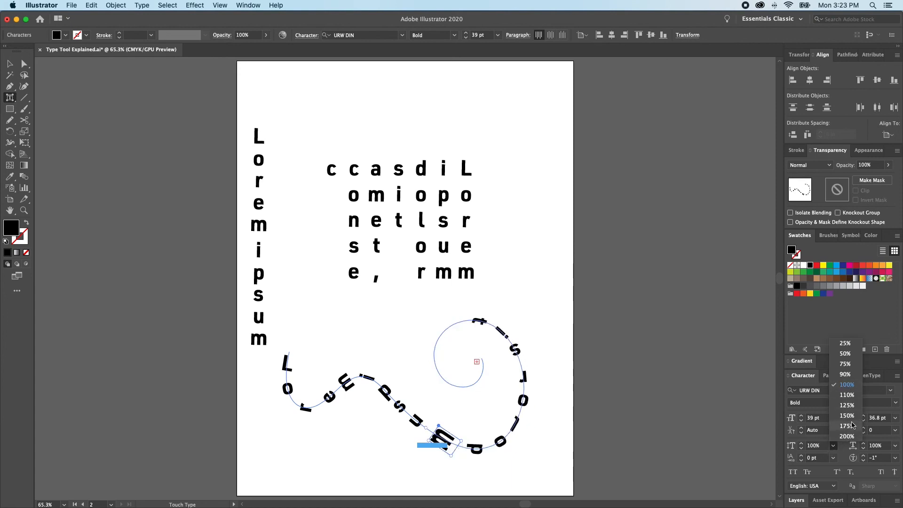
left_click(847, 426)
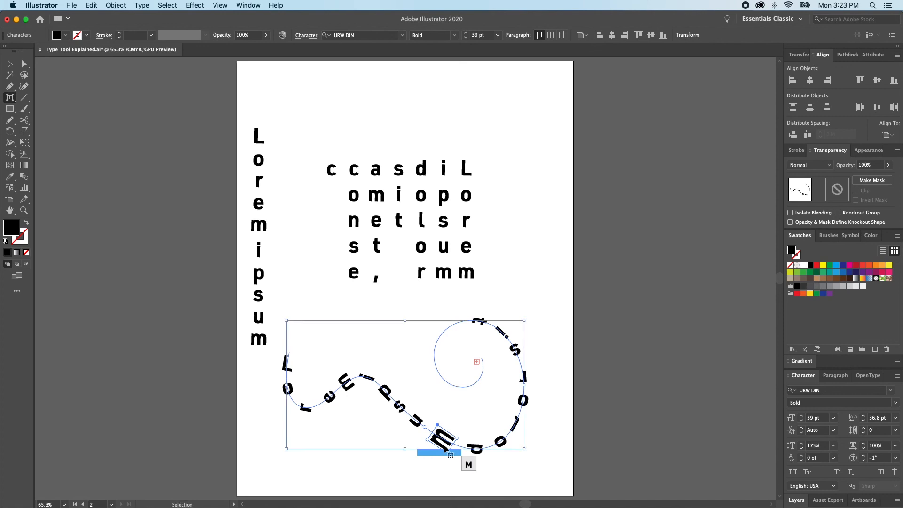
key("super+z")
mouse_move(445, 432)
left_mouse_down()
mouse_move(474, 429)
mouse_move(433, 426)
mouse_move(429, 440)
mouse_move(433, 421)
mouse_move(438, 429)
left_mouse_up()
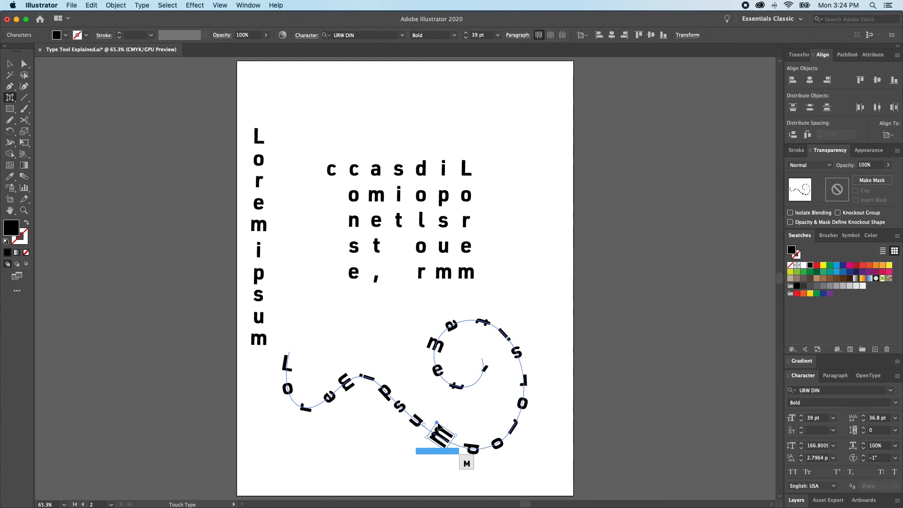
left_click_drag(9, 98, 40, 101)
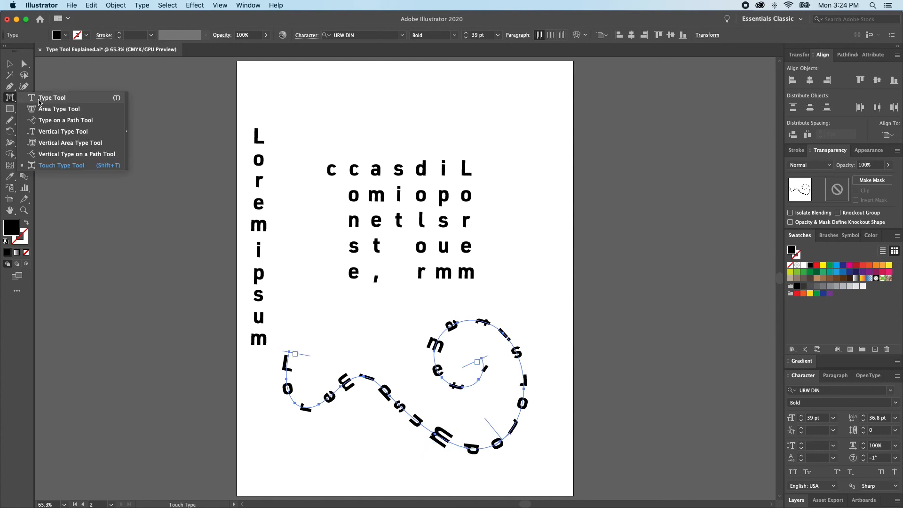